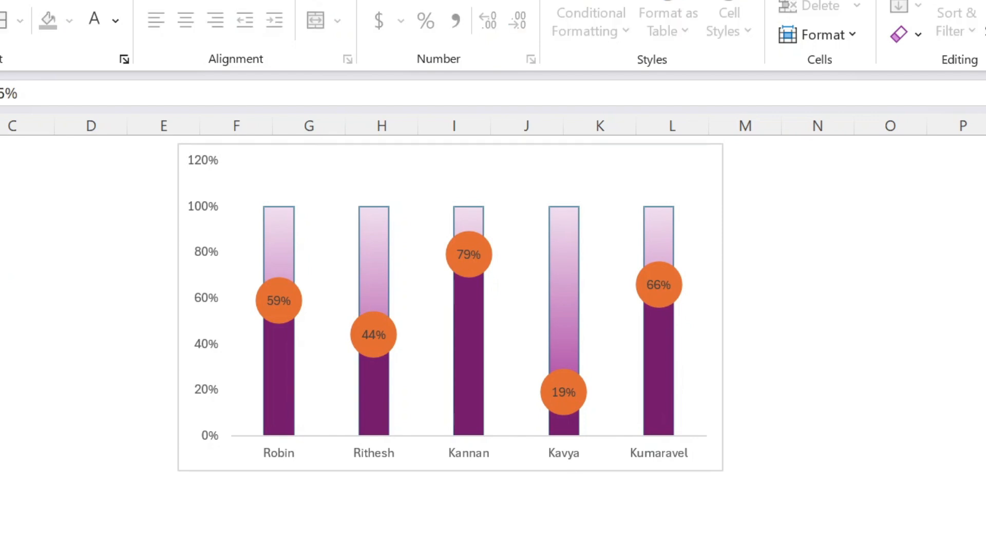
Enter 45%, followed by 55%, as the driving value in cell A9 to test the chart's response
key("Return")
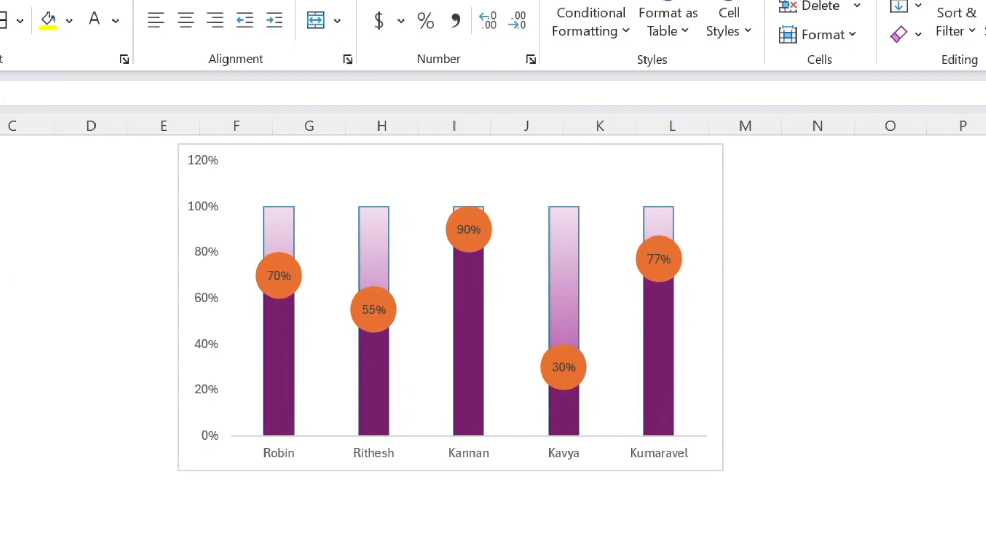
left_click(74, 306)
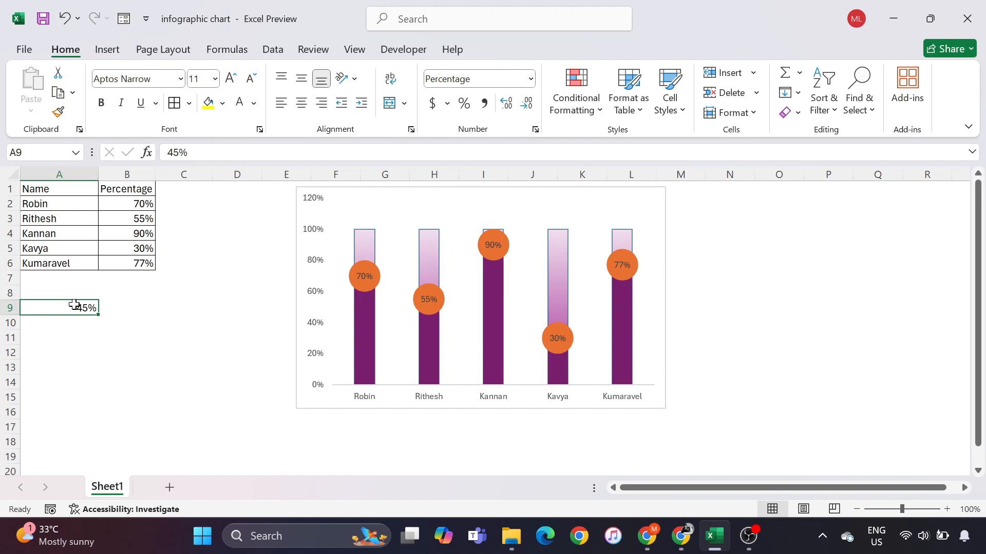
type("55")
key("Return")
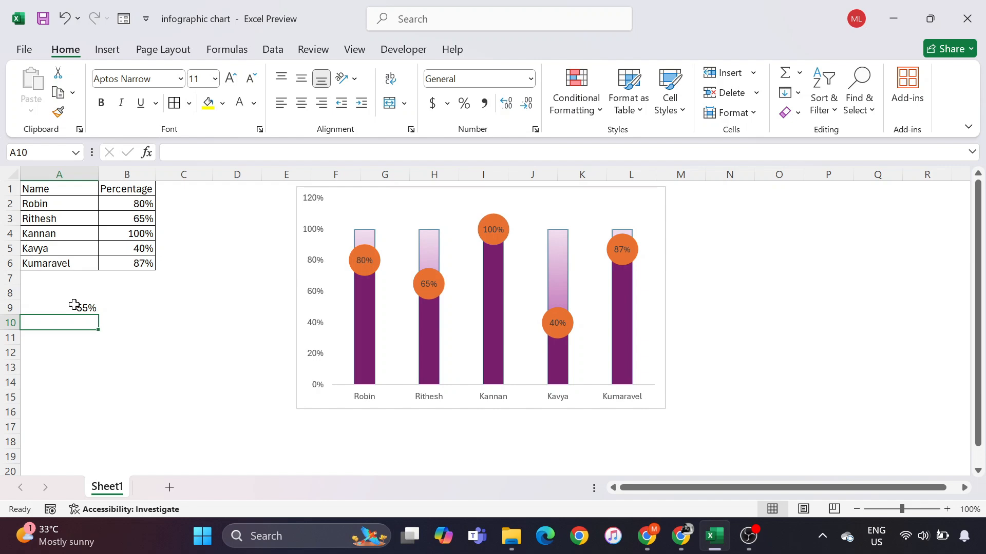
Copy the Name and Percentage table in A1:B6 and paste it into a new worksheet
left_click_drag(64, 188, 129, 271)
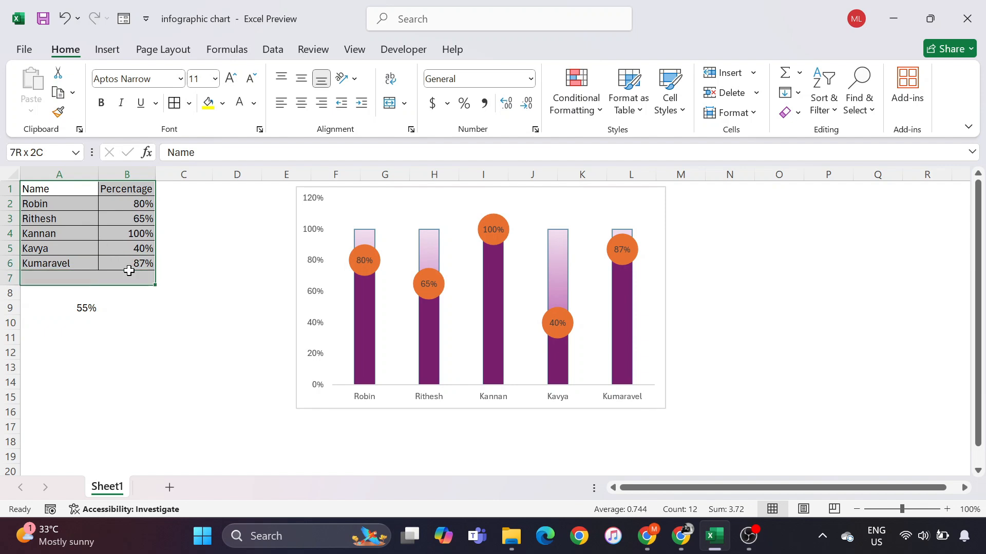
key("ctrl+q")
left_click(133, 266, "shift")
key("ctrl+c")
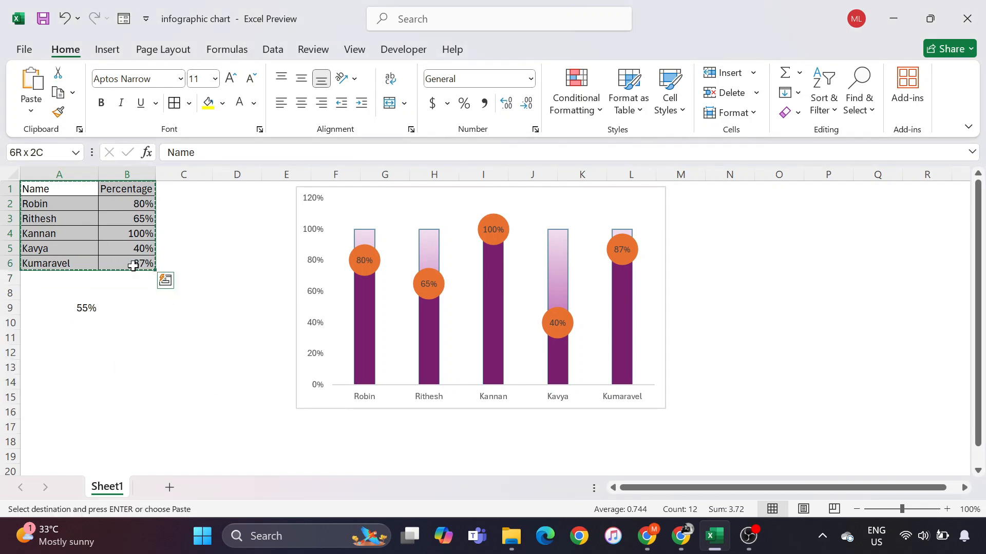
left_click(170, 487)
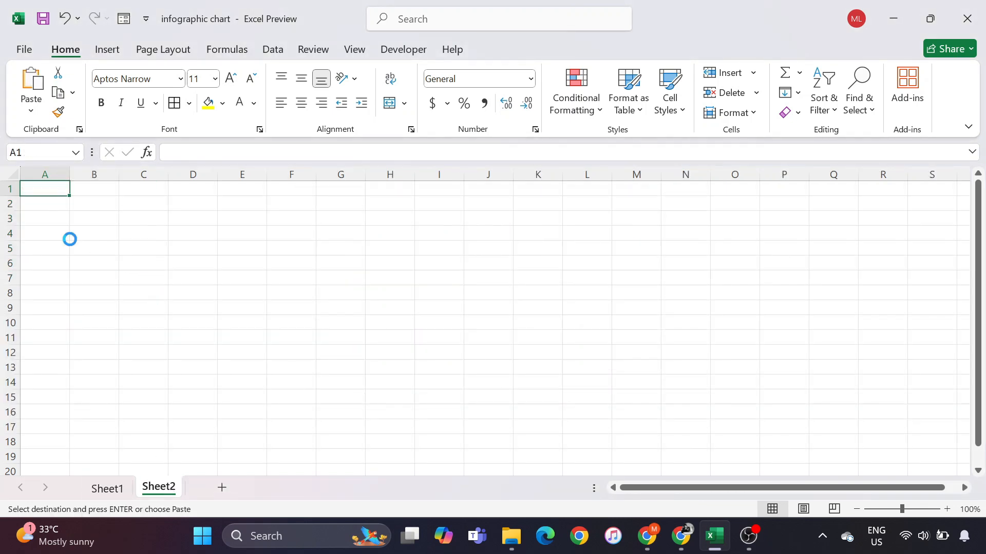
key("ctrl+v")
Undo the table paste on Sheet2 and return to Sheet1
left_click(97, 192)
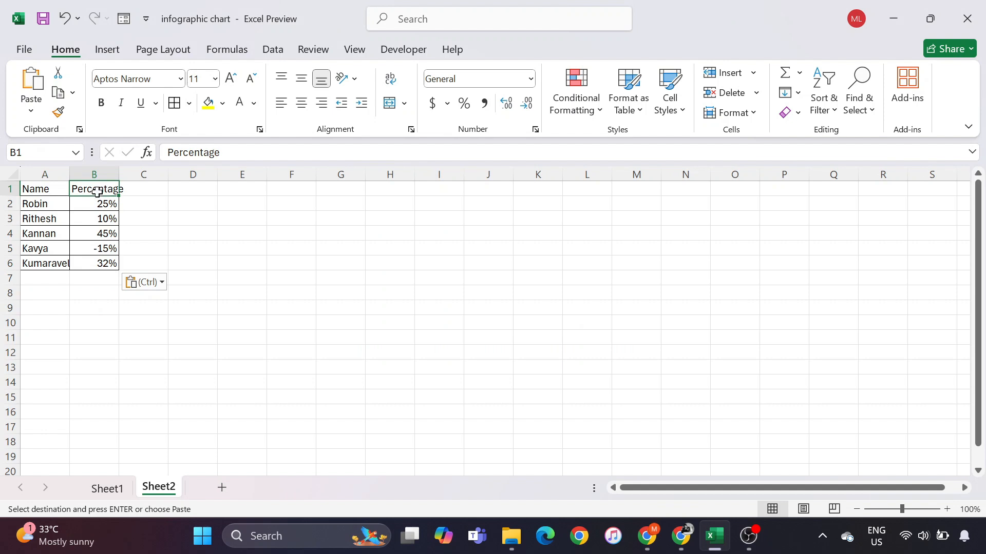
key("ctrl+z")
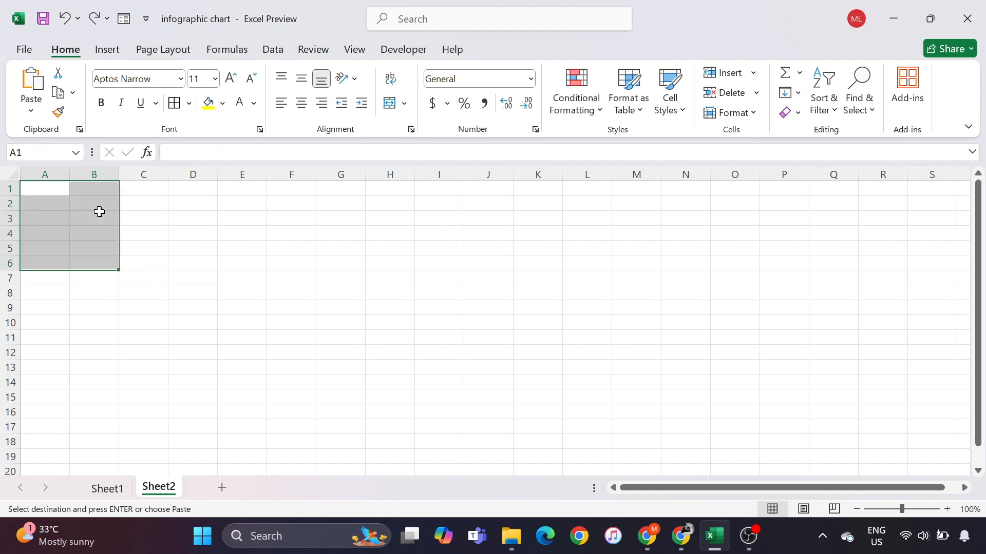
key("ctrl+Page_Up")
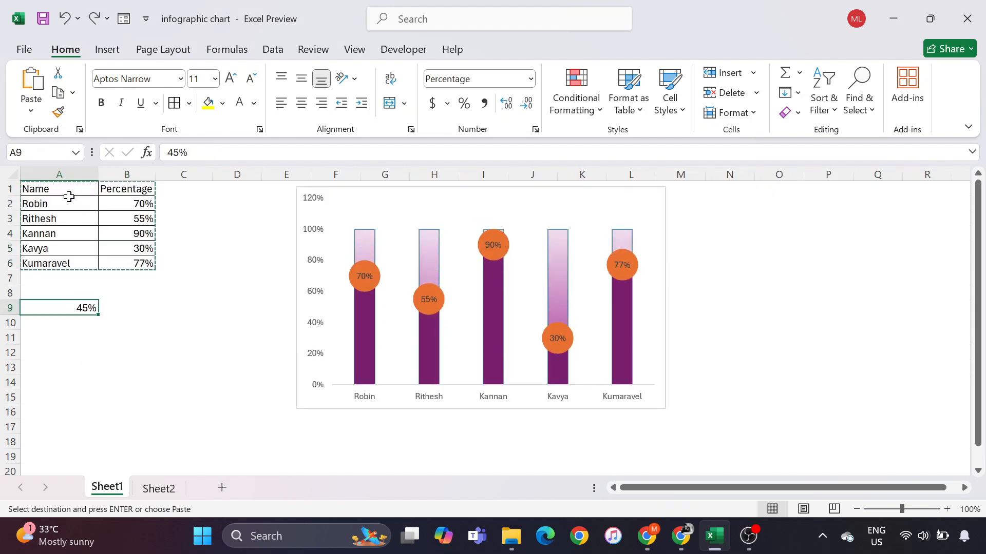
Copy the table in A1:B6 of Sheet1 and paste it as values only at A1 of Sheet2
left_click(71, 202)
left_click_drag(76, 189, 121, 261)
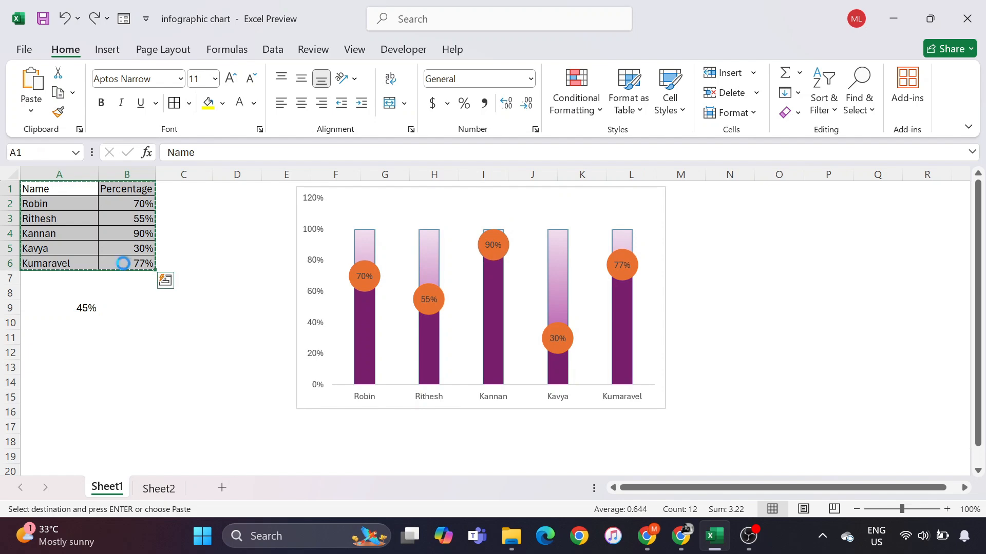
left_click(154, 487)
left_click(48, 188)
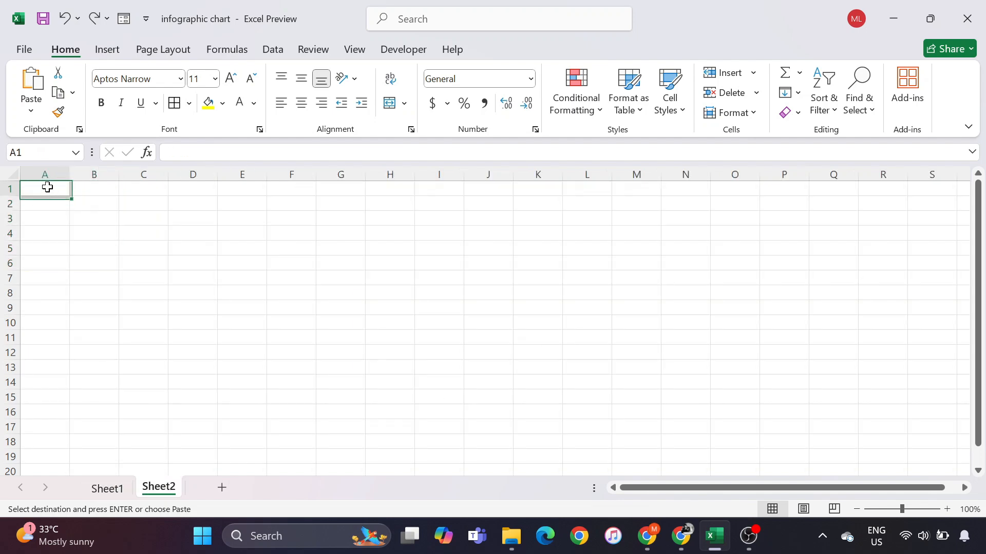
key("ctrl+alt+v")
key("Return")
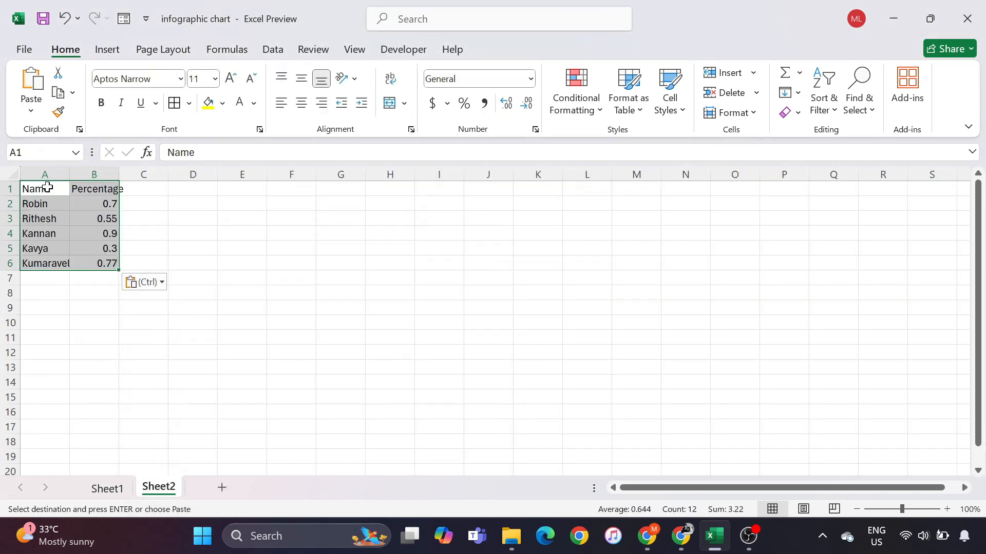
Format B2:B6 on Sheet2 as percentages and autofit the width of column B
left_click_drag(103, 204, 107, 263)
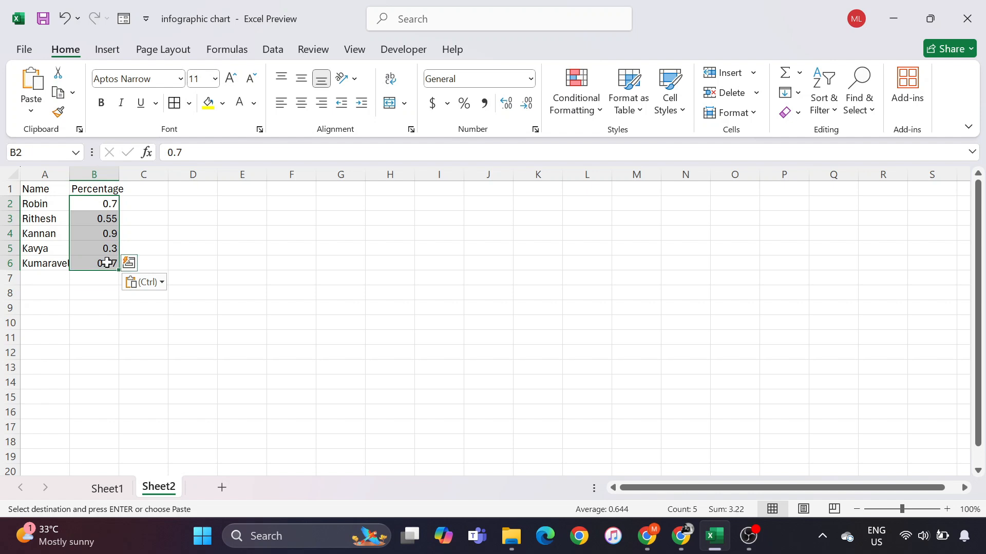
left_click(464, 103)
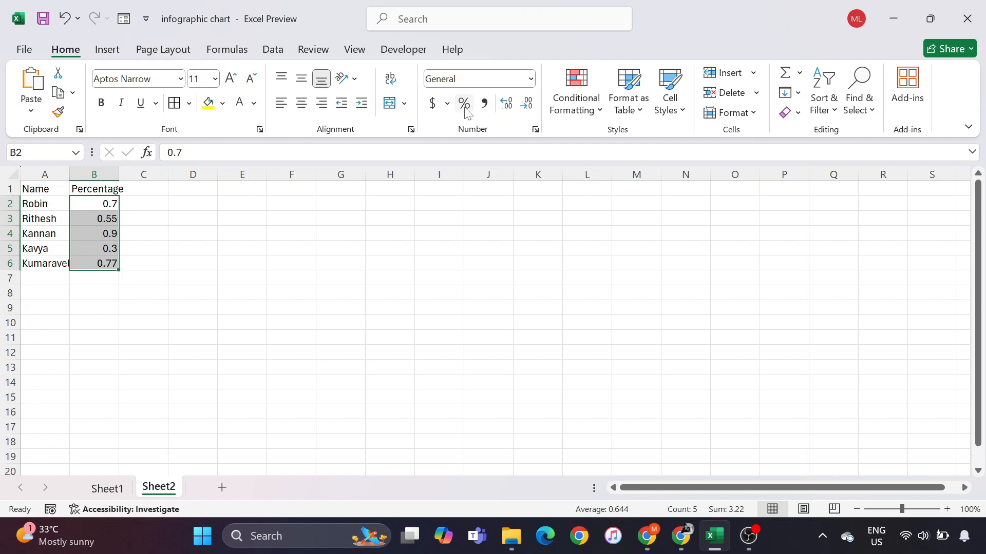
double_click(119, 174)
Copy the Percentage header from B1 into C1 and autofit the width of column C
left_click(115, 191)
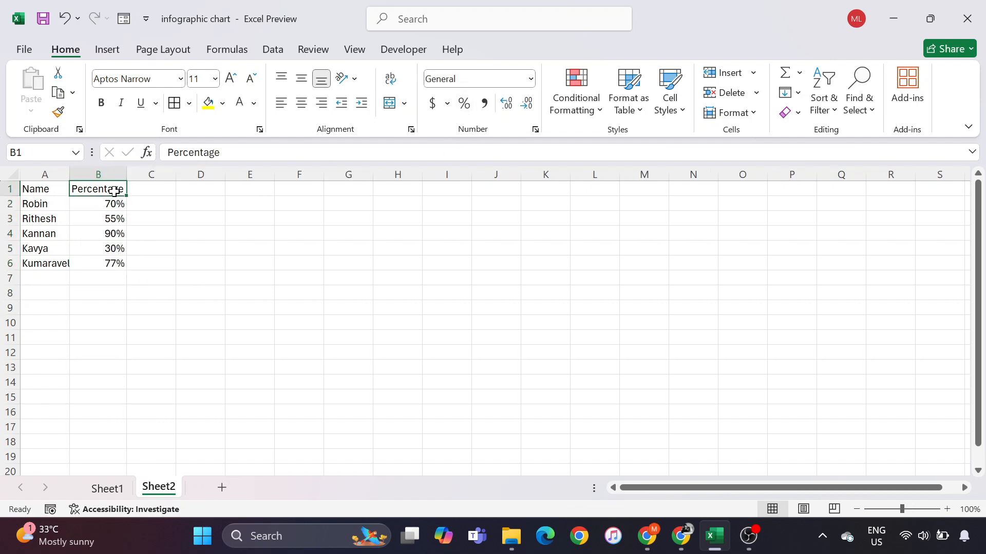
key("ctrl+c")
left_click(143, 188)
key("ctrl+v")
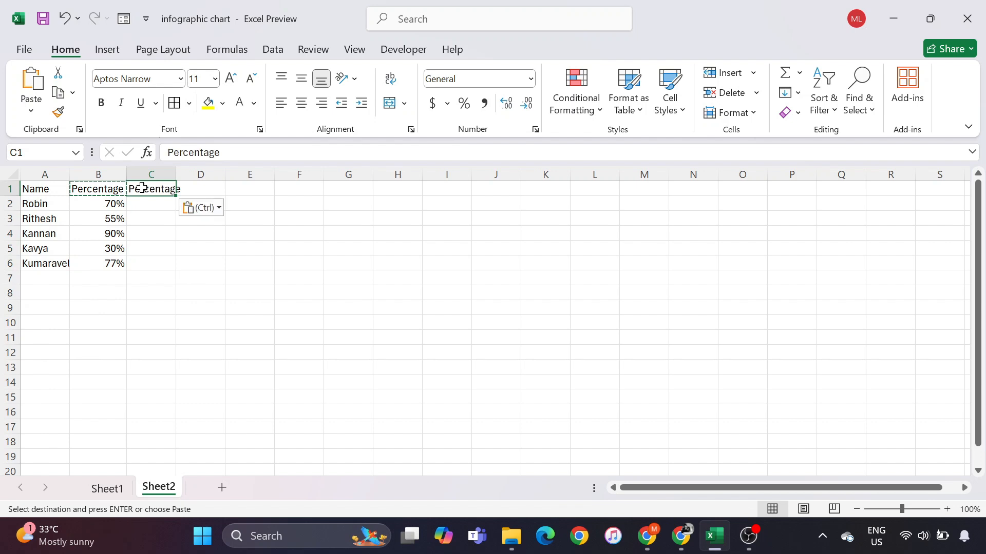
double_click(175, 174)
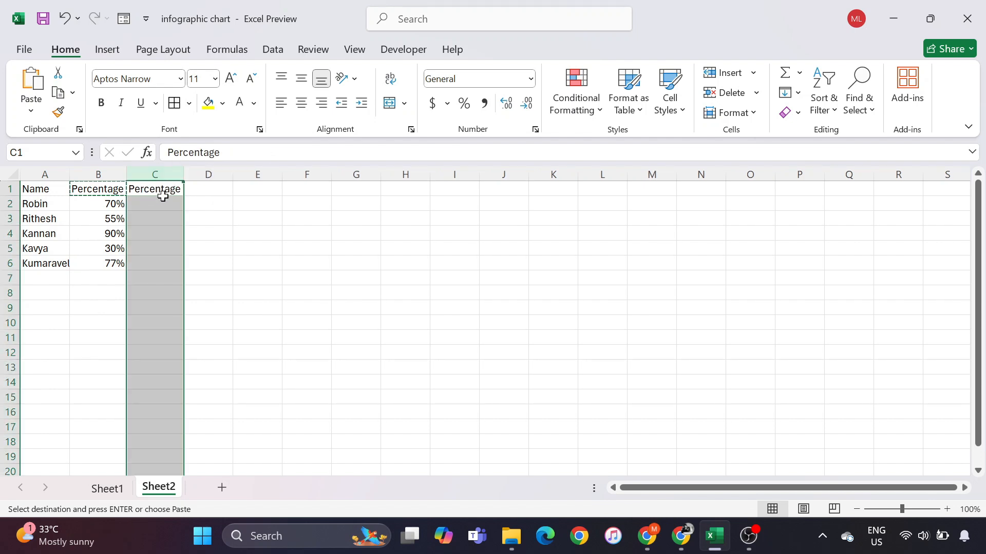
Enter the formula =B2 in C2 and fill it down through C6
left_click(148, 202)
type("=")
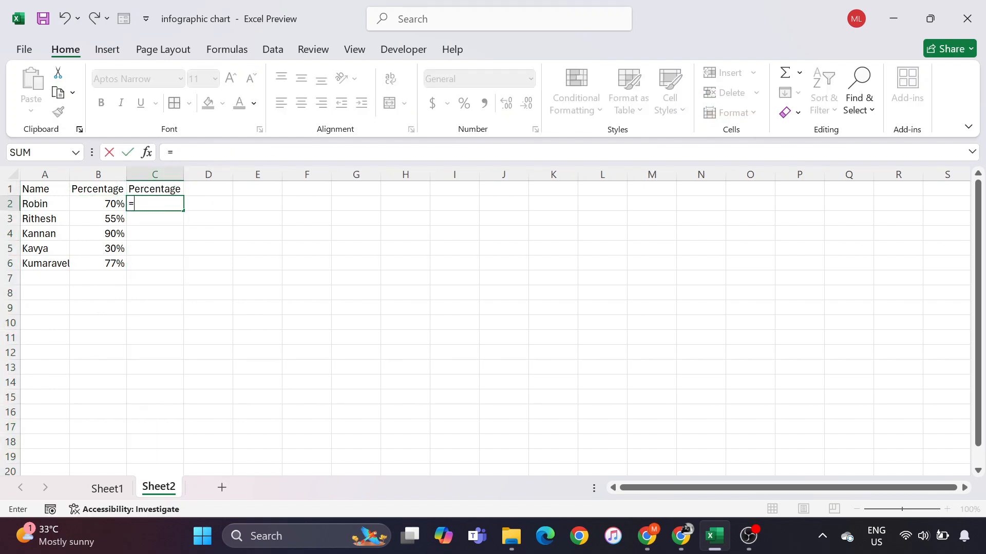
left_click(109, 203)
key("Return")
left_click_drag(149, 203, 143, 259)
key("ctrl+d")
left_click(109, 206)
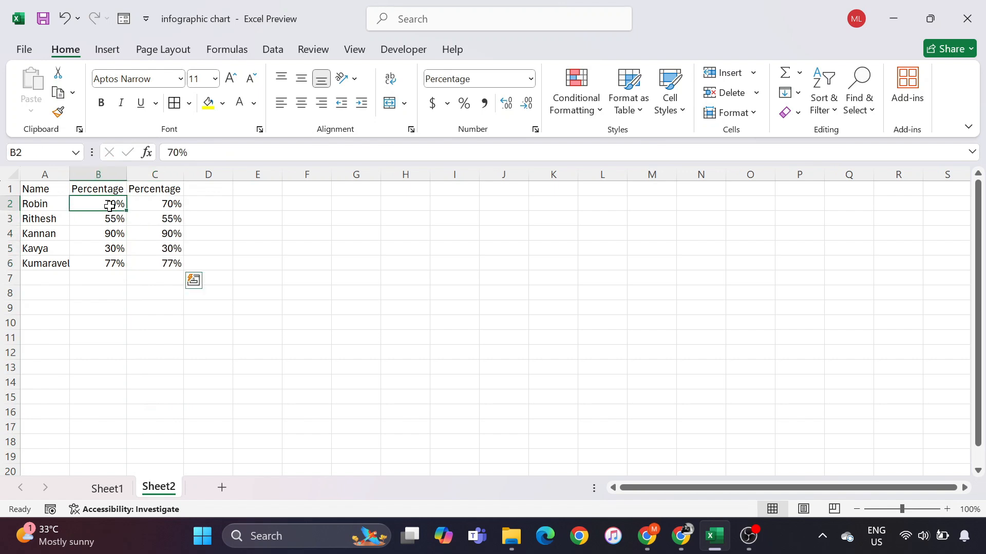
left_click_drag(109, 206, 111, 262)
left_click_drag(149, 203, 160, 261)
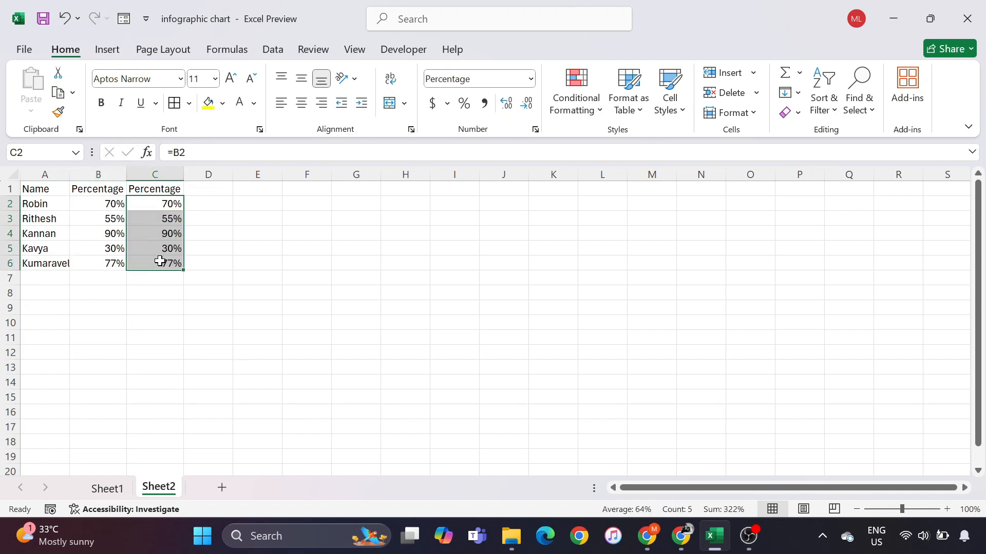
Add a Helper column in D1 with 100% in every row from D2 to D6
left_click(201, 191)
type("Hel")
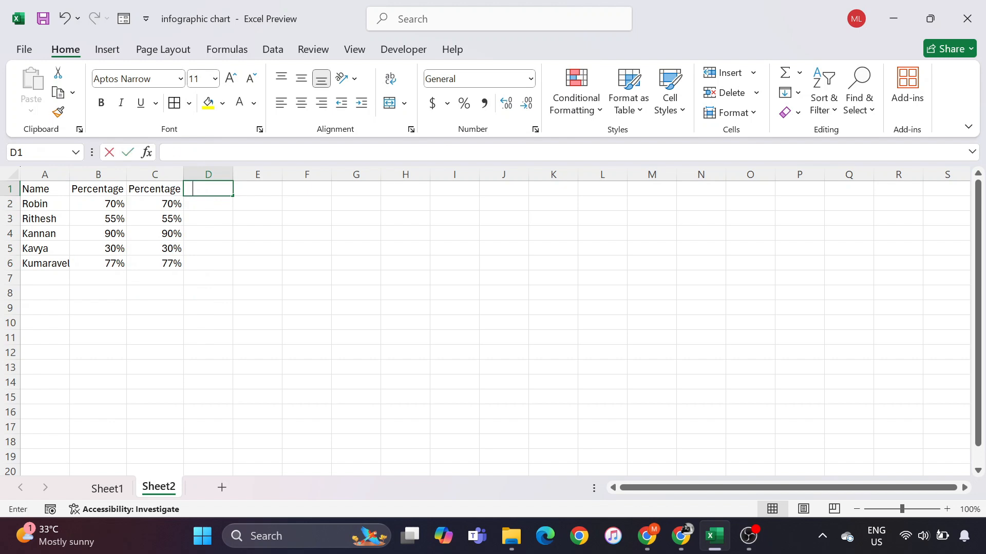
type("per")
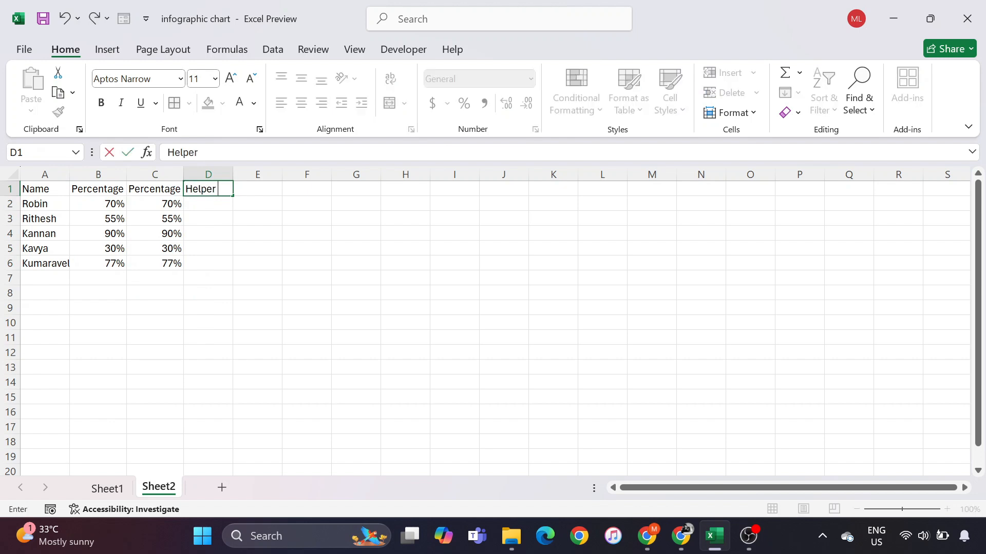
key("Return")
type("1")
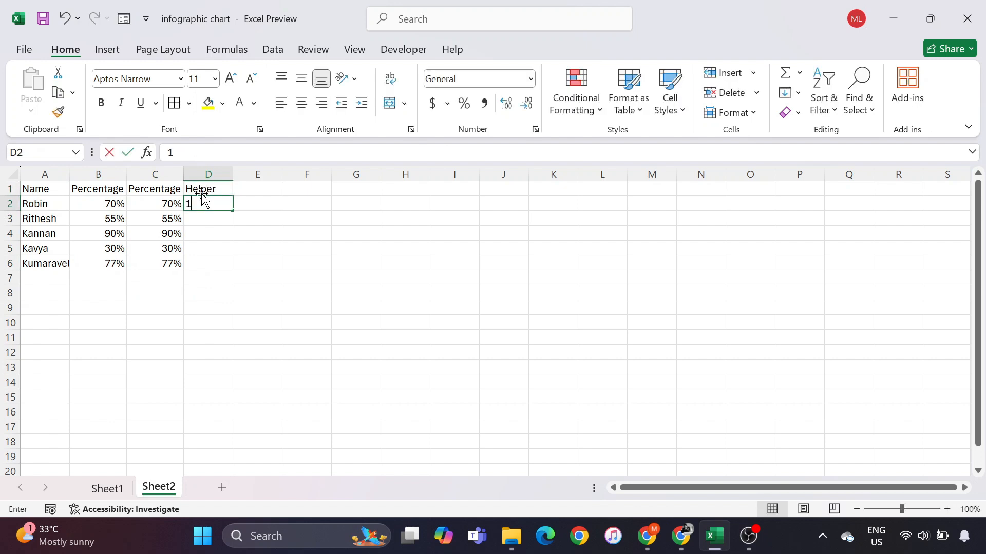
type("00%")
key("Return")
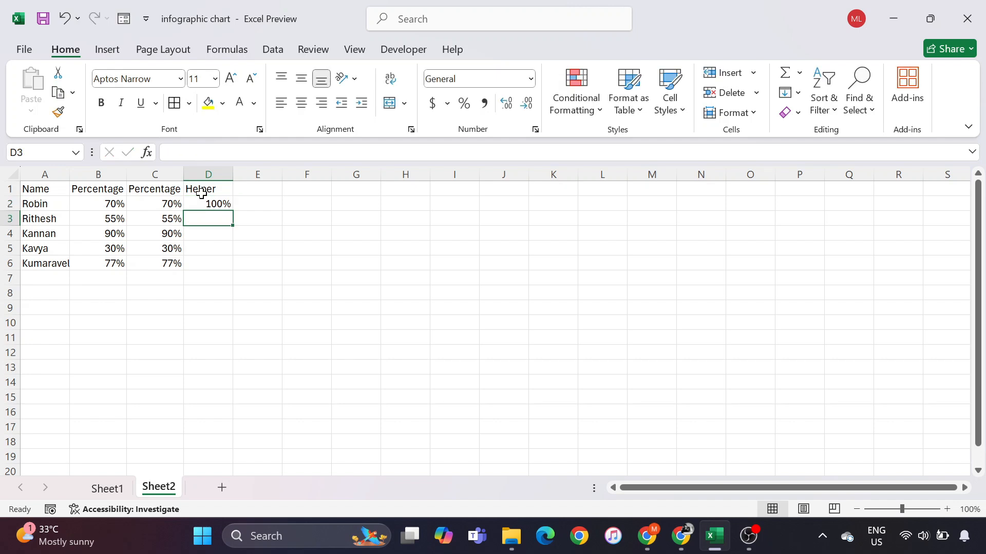
left_click_drag(205, 203, 213, 261)
key("ctrl+d")
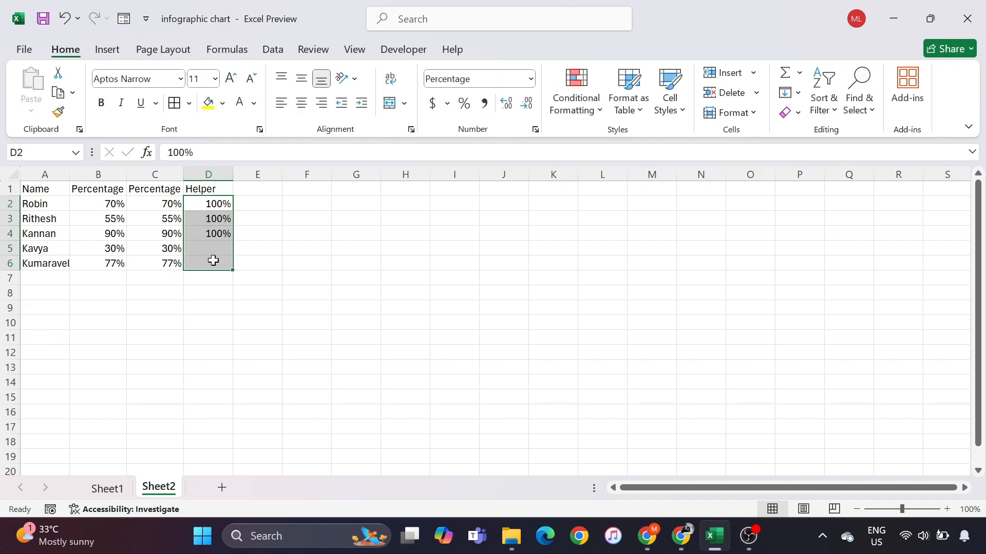
left_click(201, 206)
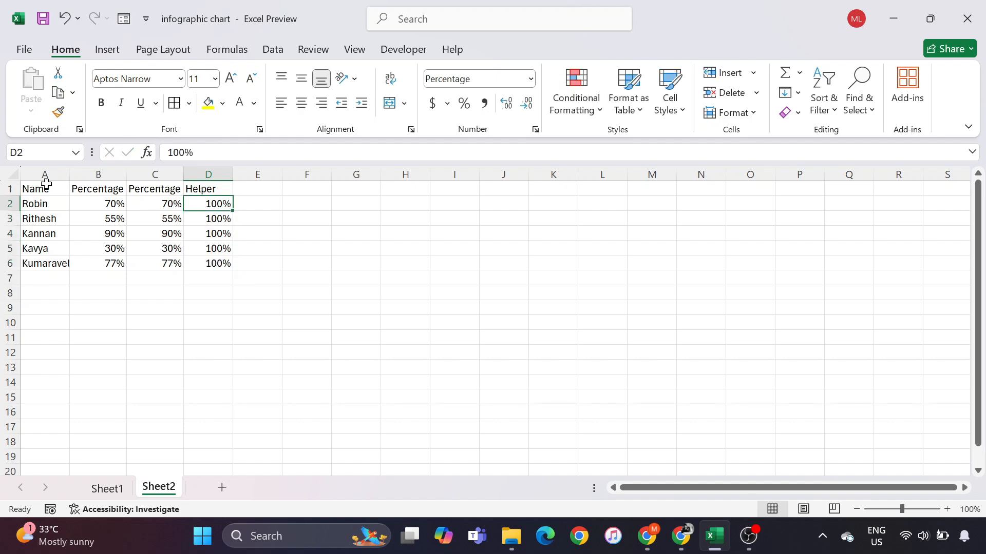
Insert a 2-D clustered column chart from A1:D6 and place it just beside the data table
left_click_drag(42, 188, 205, 263)
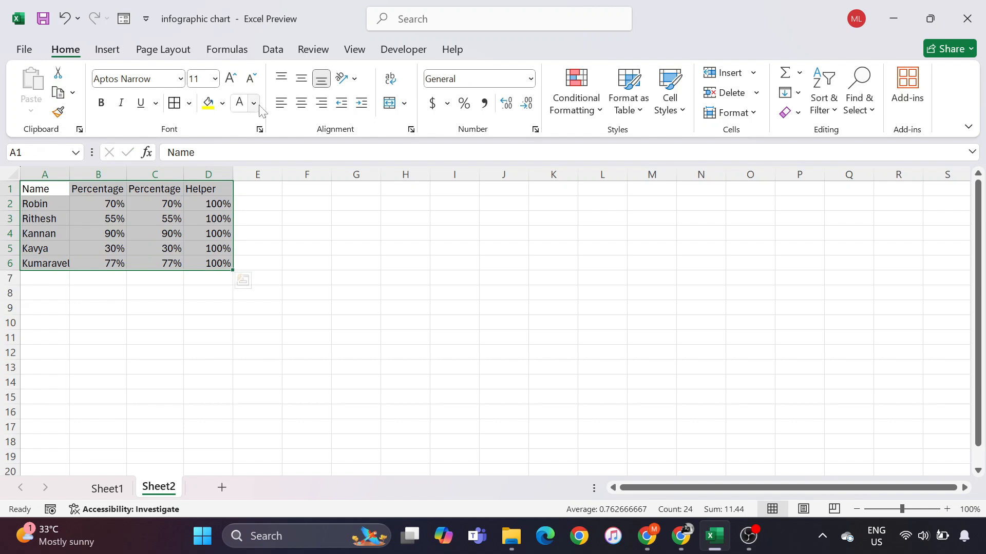
left_click(107, 49)
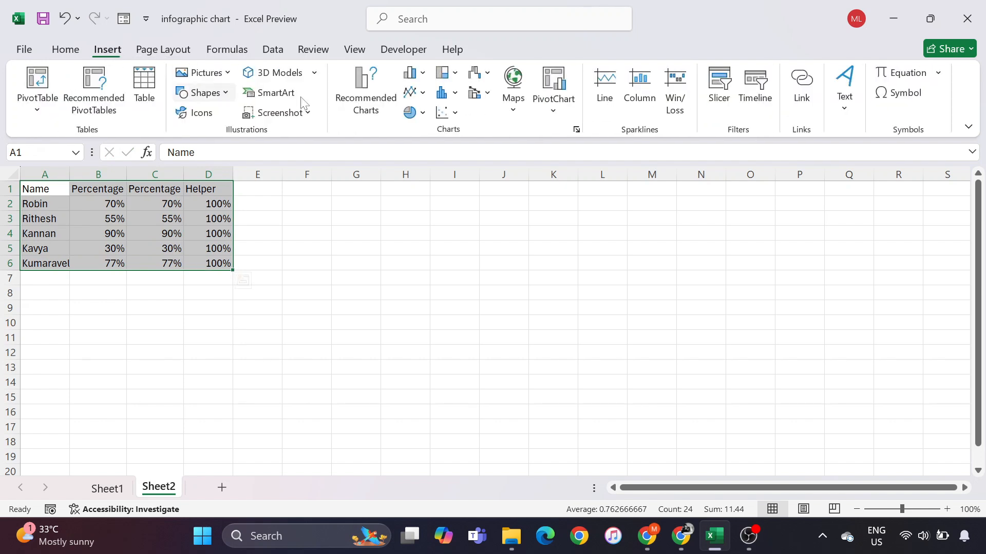
left_click(414, 72)
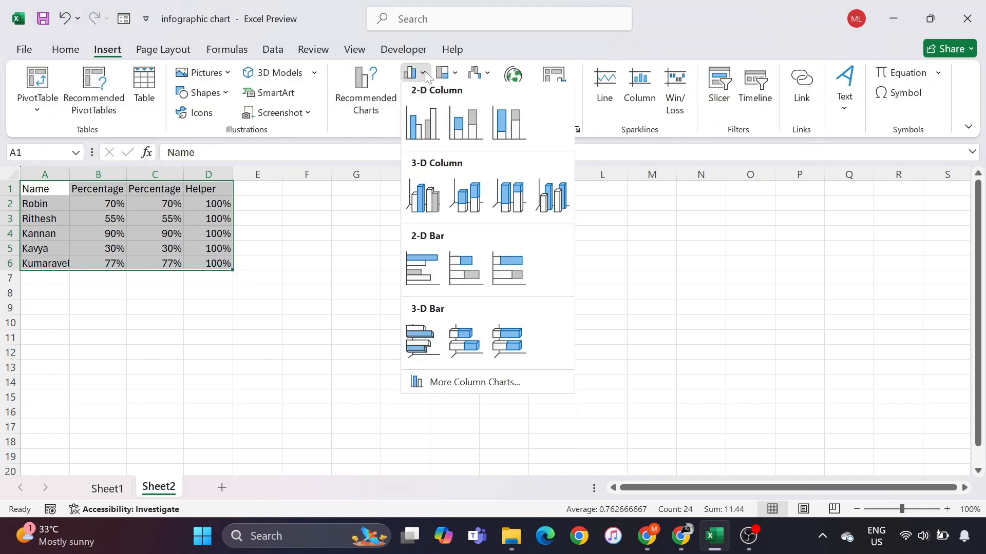
left_click(422, 135)
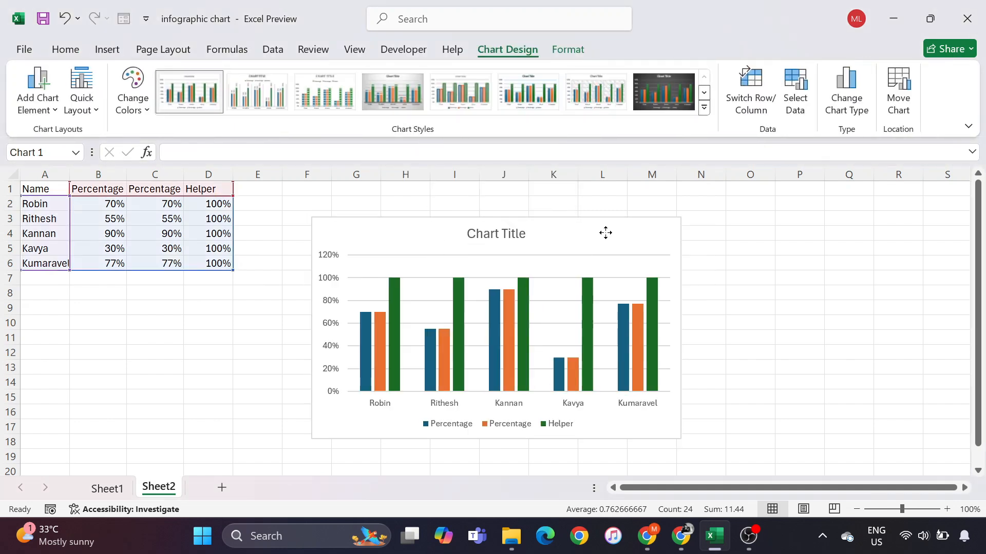
left_click_drag(605, 231, 565, 209)
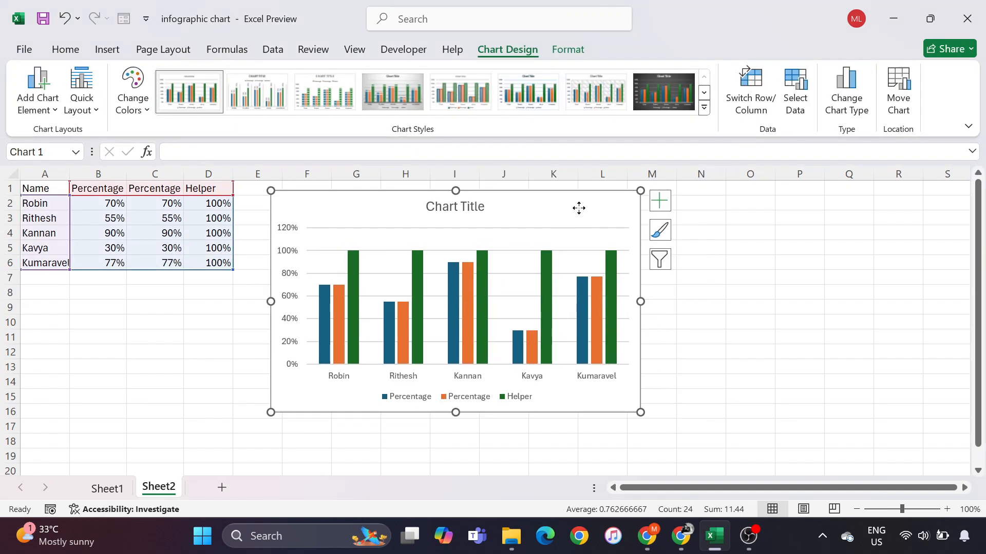
Change the chart to a combo: first Percentage as Clustered Column on the secondary axis, second as Line with Markers, Helper as Clustered Column
right_click(578, 208)
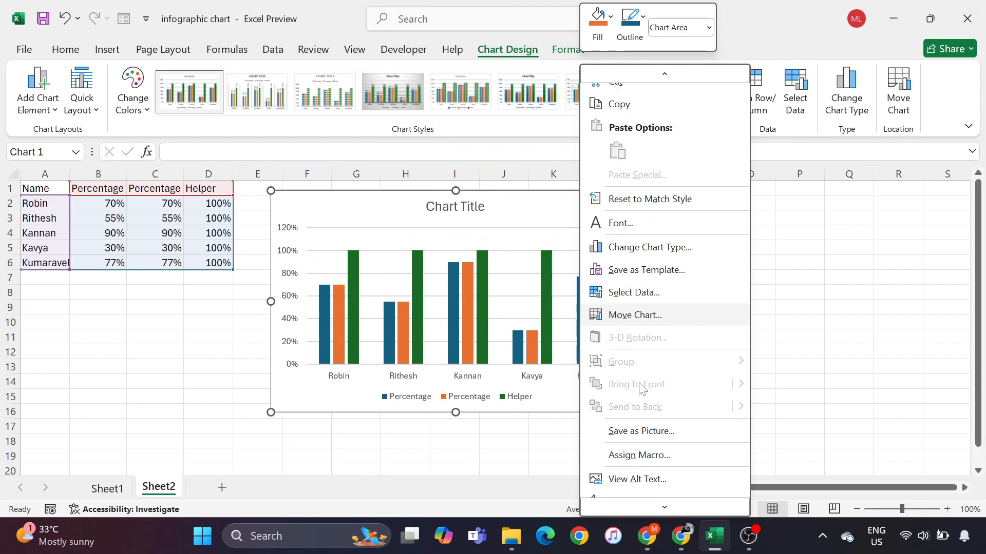
left_click(645, 252)
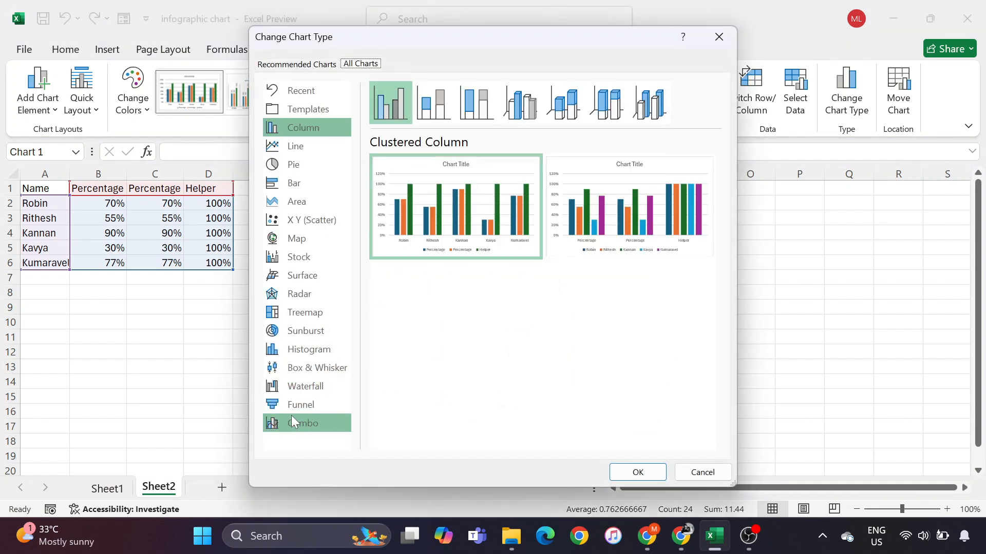
left_click(292, 419)
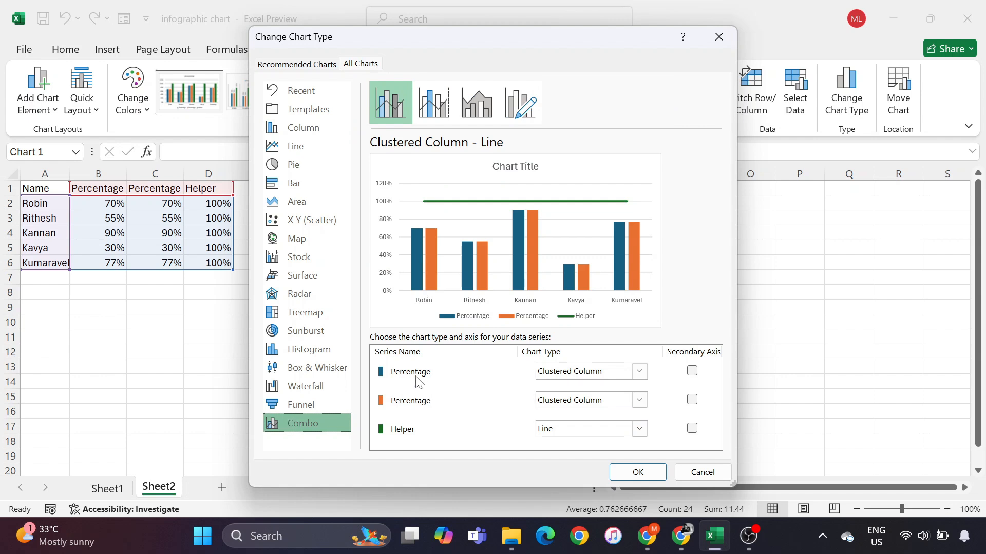
left_click(691, 372)
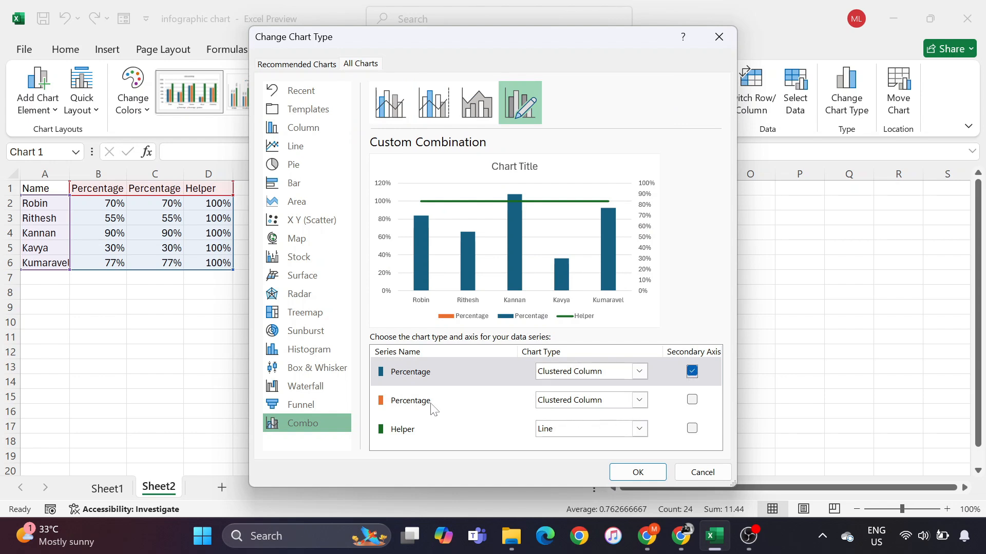
left_click(639, 400)
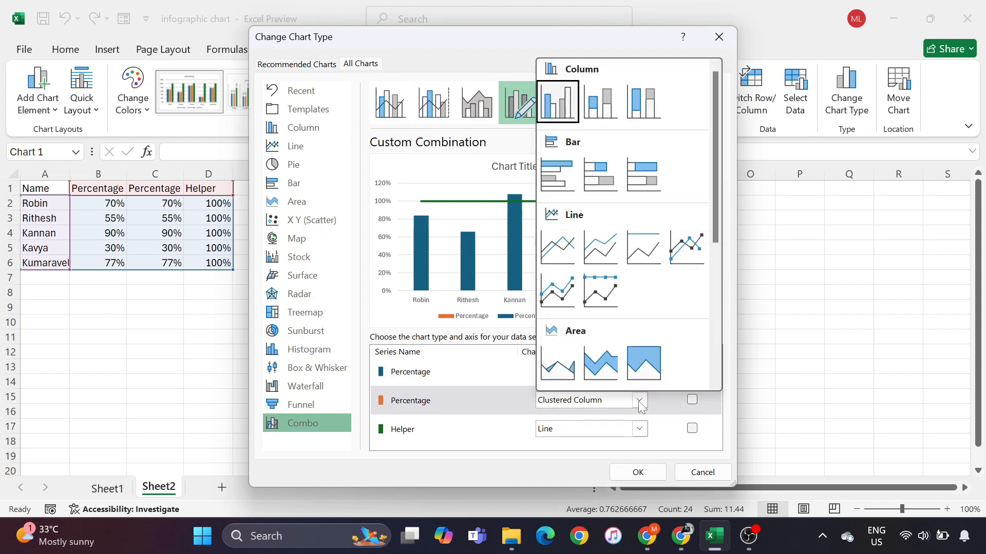
left_click(686, 255)
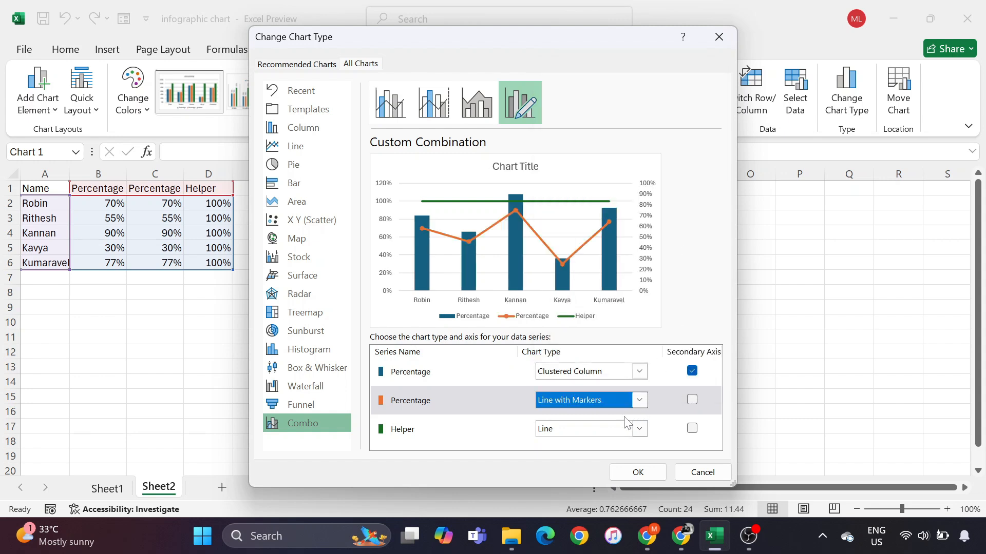
left_click(594, 429)
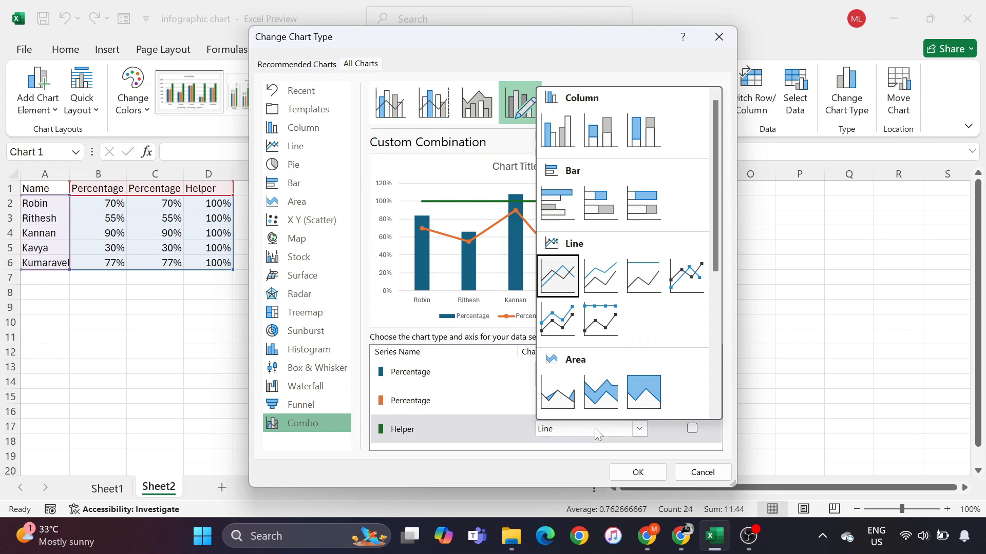
left_click(554, 138)
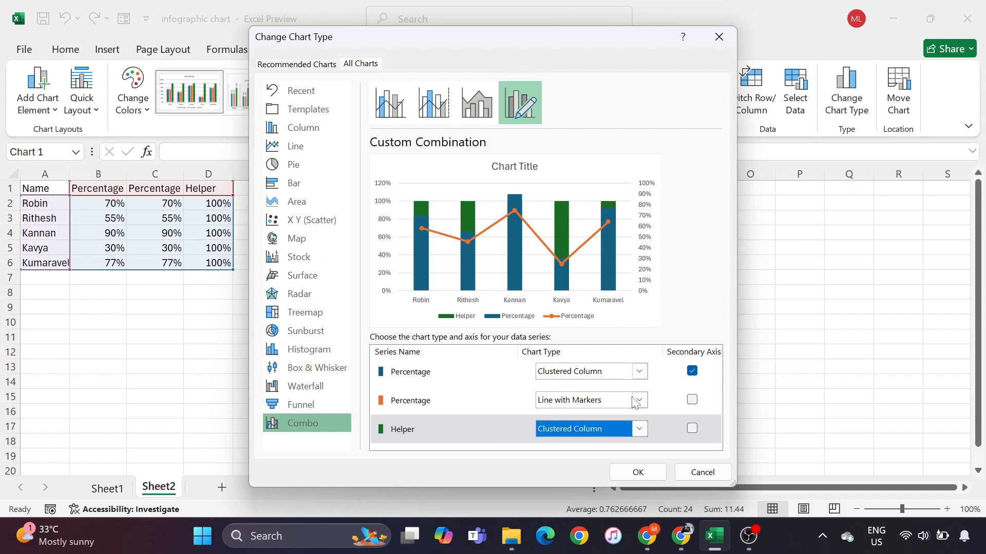
left_click(636, 473)
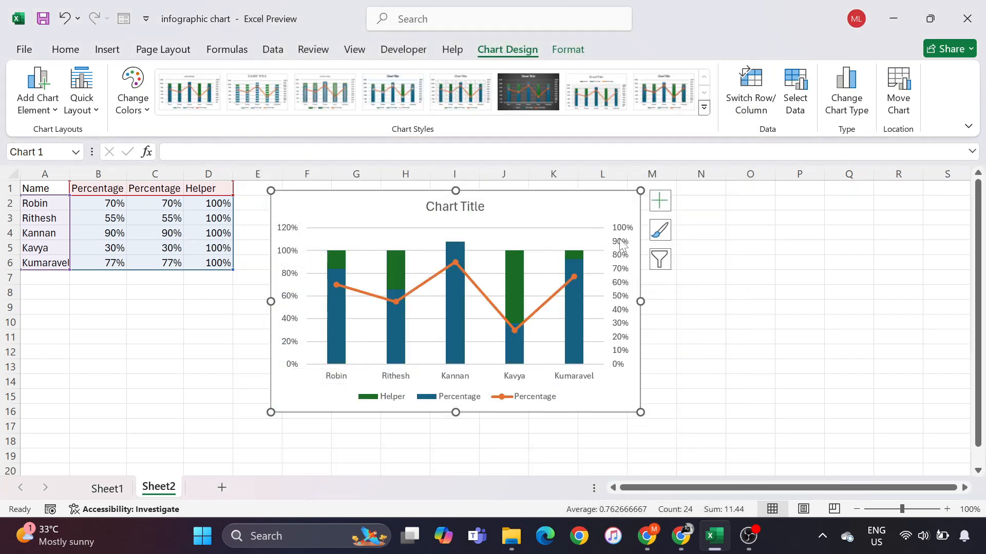
Delete the secondary vertical axis from the chart
left_click(628, 290)
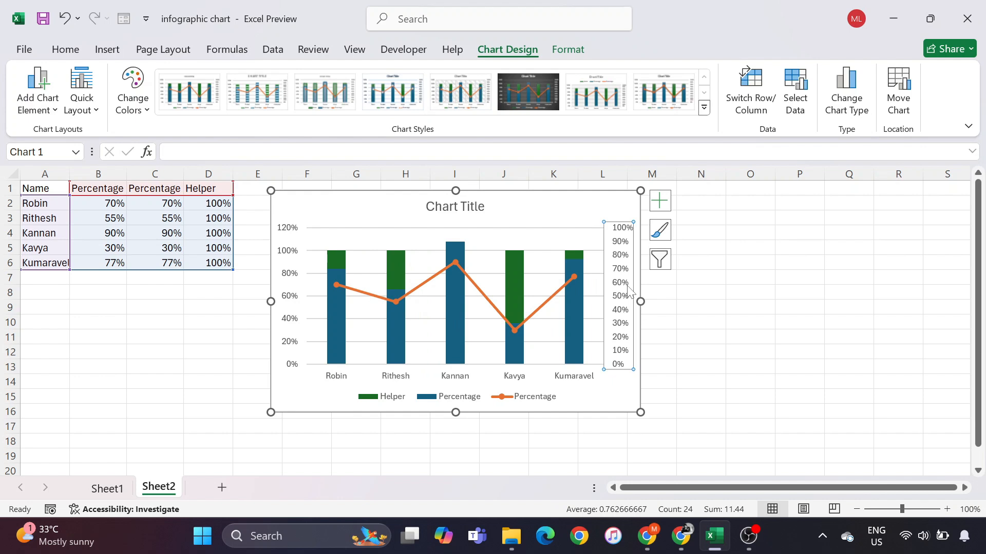
key("Delete")
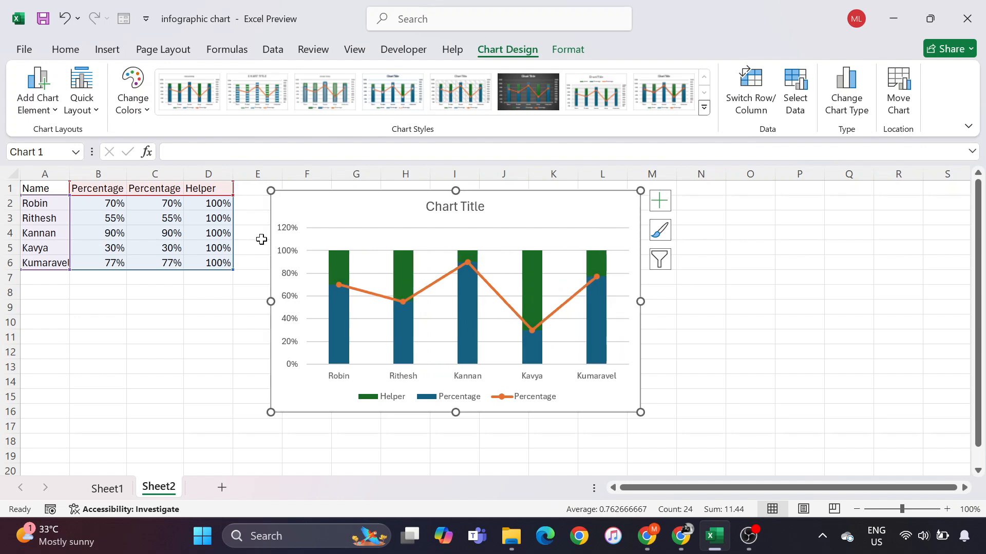
left_click(606, 394)
Apply a gradient fill to the Helper series columns
left_click(534, 267)
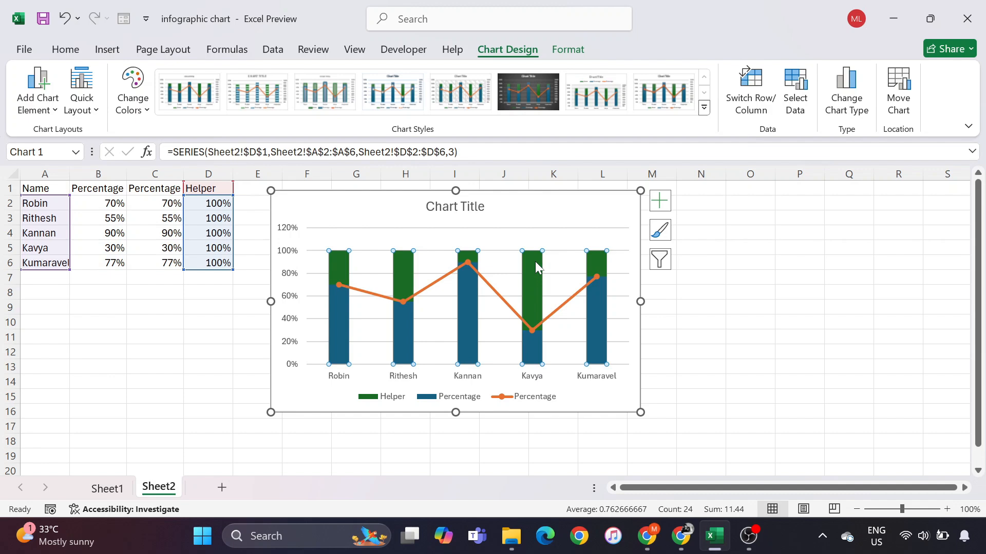
right_click(535, 265)
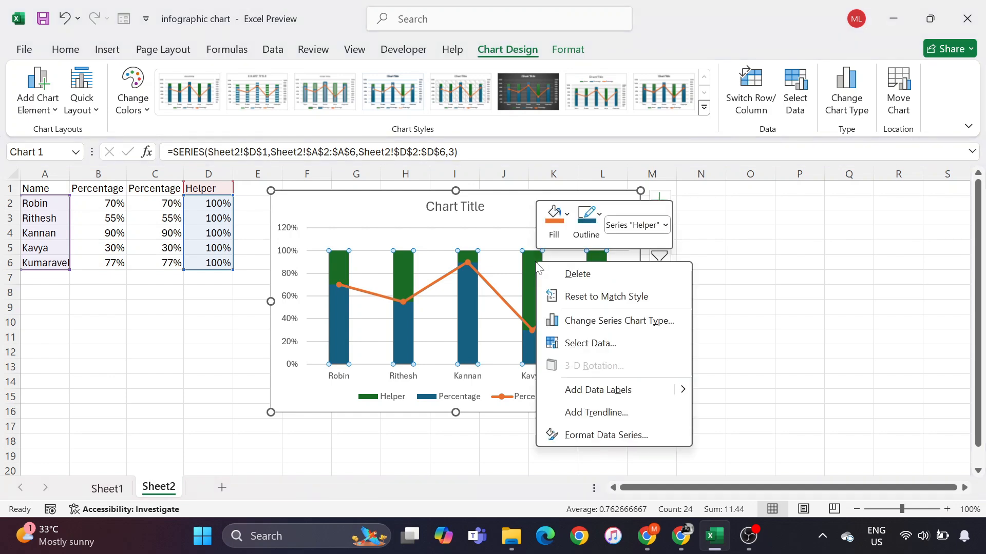
left_click(582, 436)
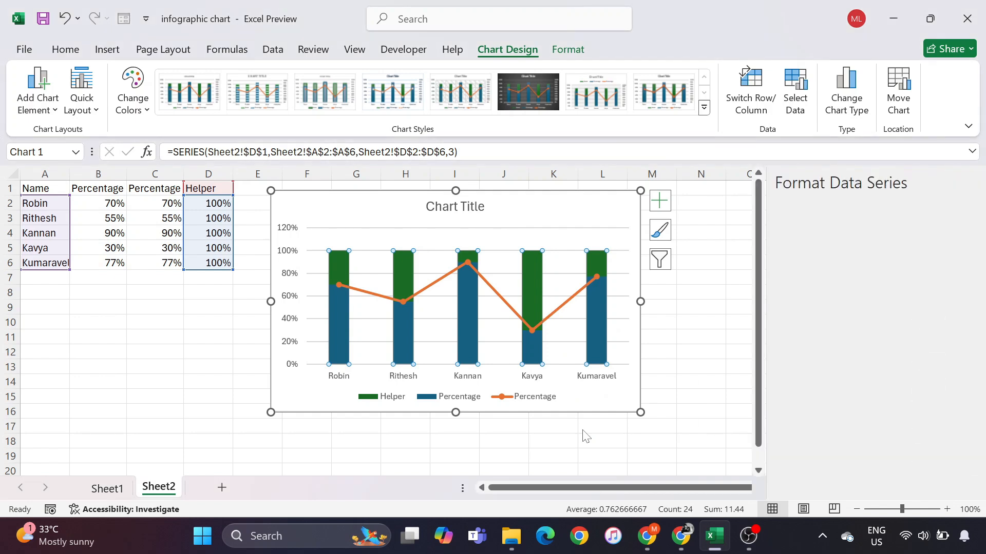
left_click(788, 247)
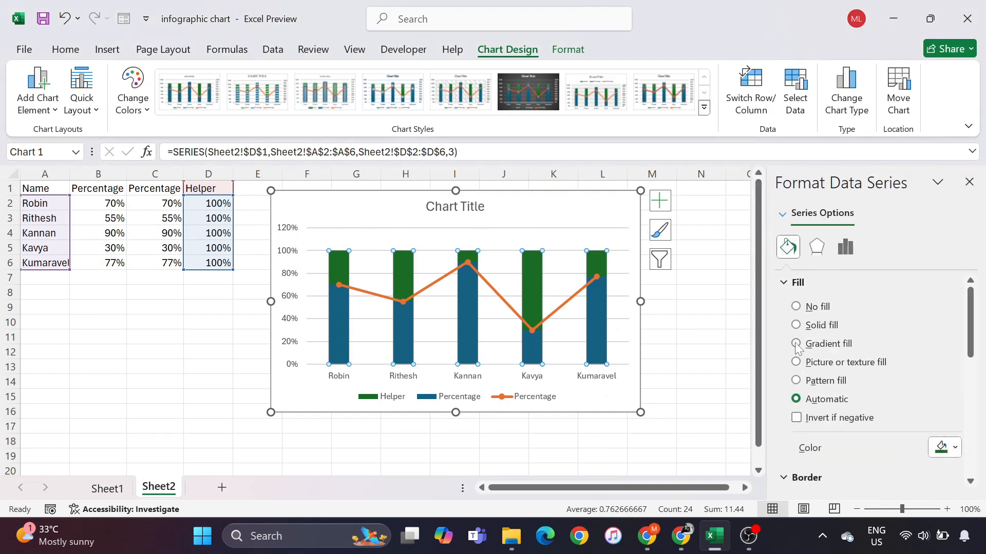
left_click(796, 345)
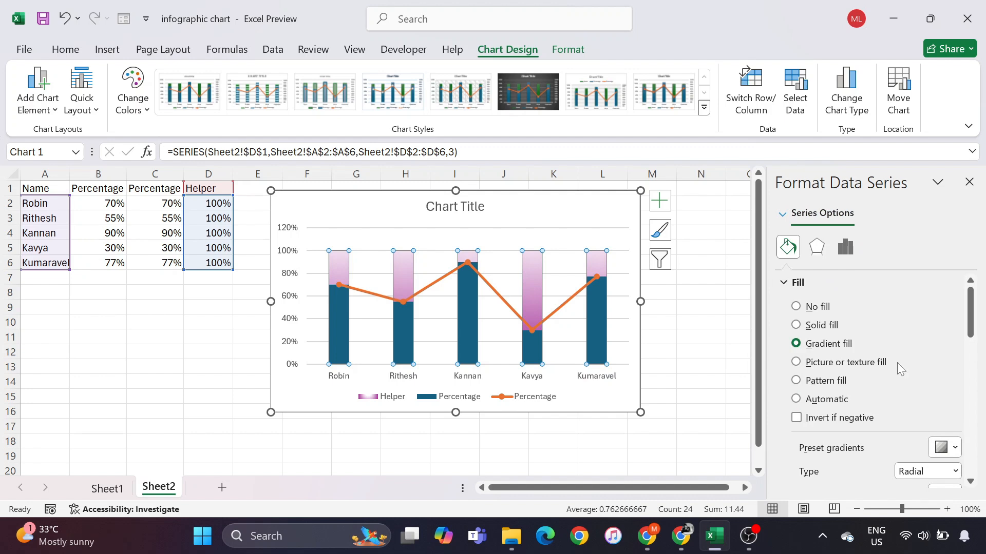
Color the Helper gradient's first stop dark purple with -25% brightness and 0% transparency, and finish formatting the series
scroll(900, 369, "down", 1)
scroll(900, 368, "down", 4)
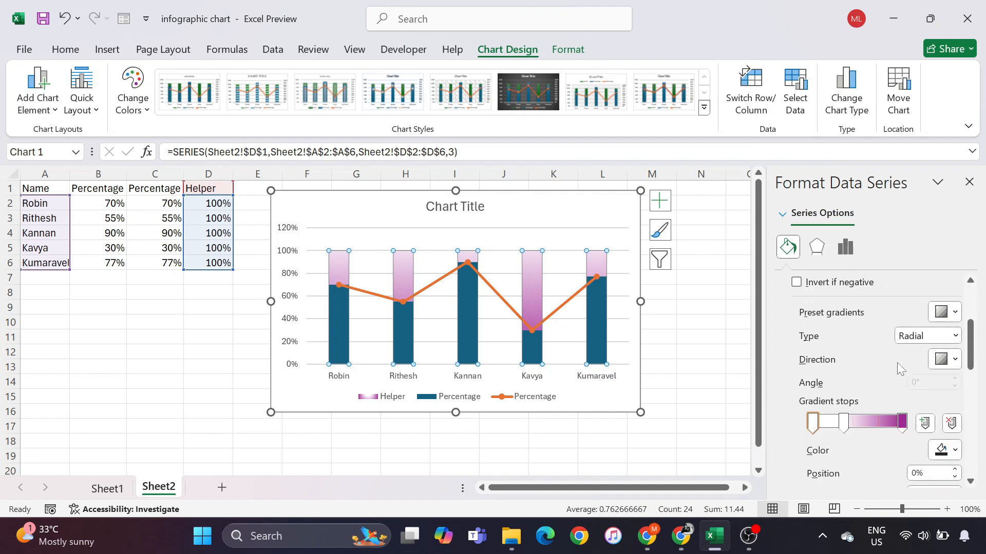
left_click(952, 457)
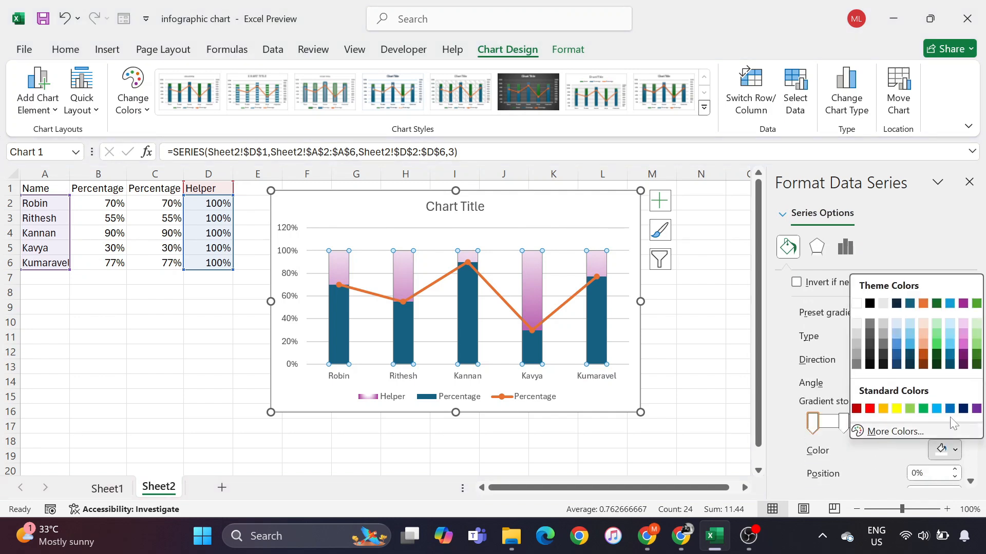
left_click(966, 357)
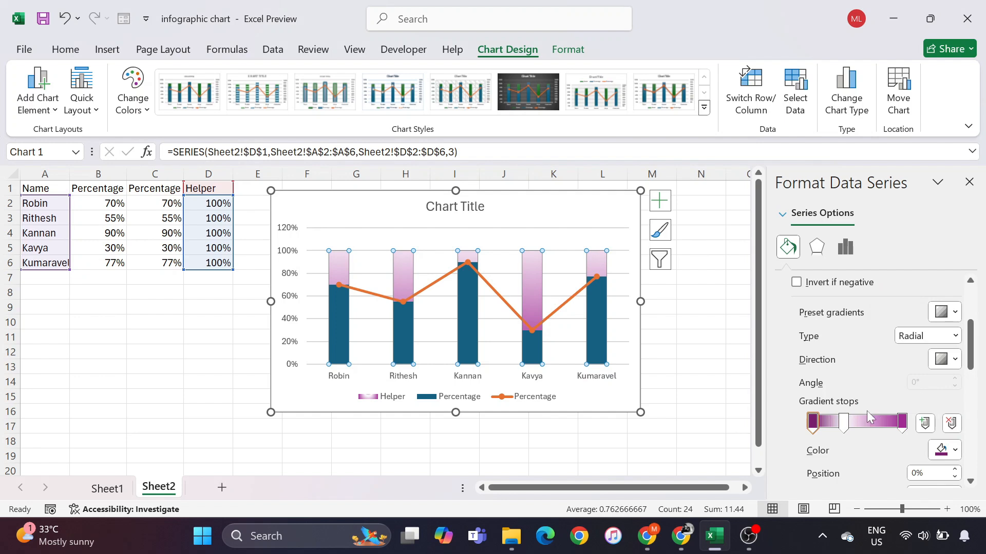
scroll(870, 417, "down", 2)
scroll(869, 416, "down", 1)
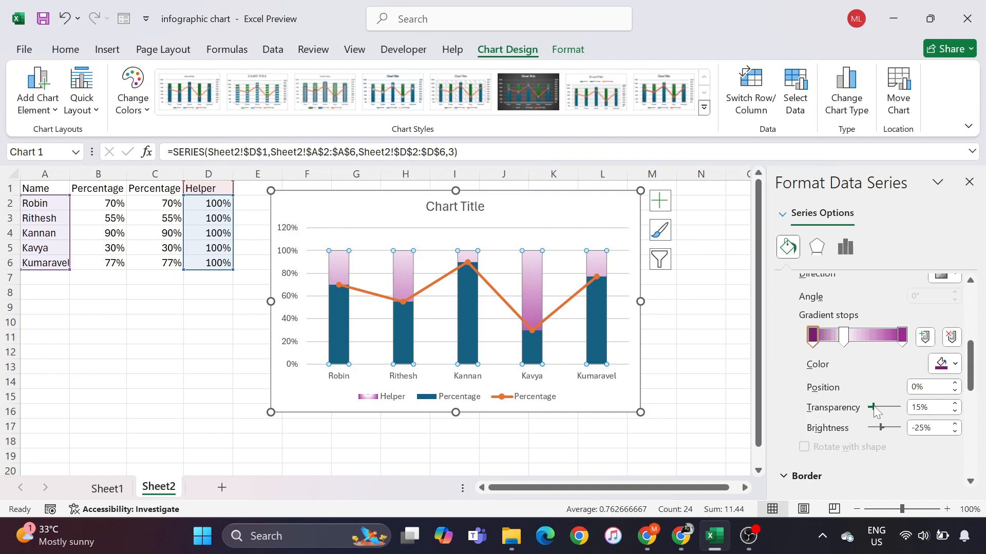
left_click_drag(874, 408, 865, 409)
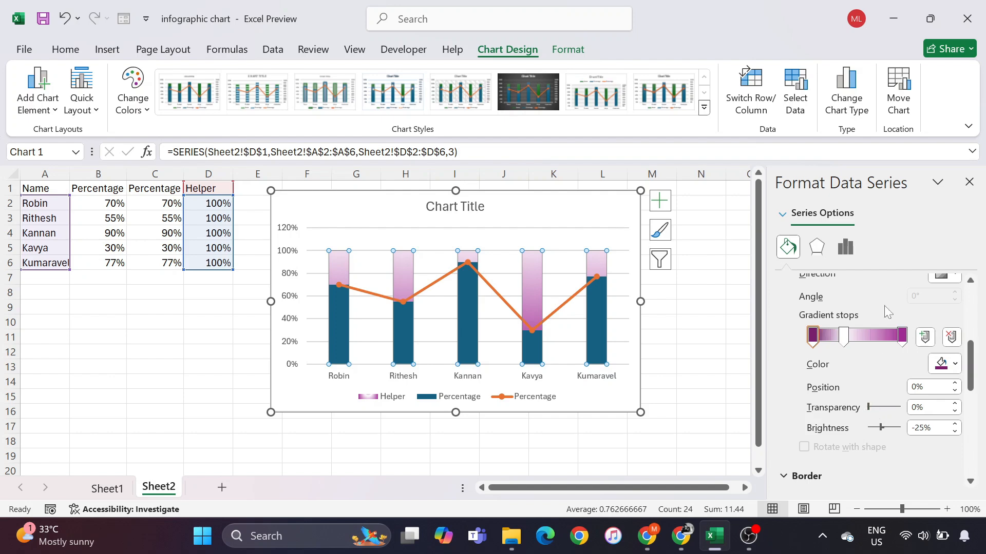
left_click(968, 184)
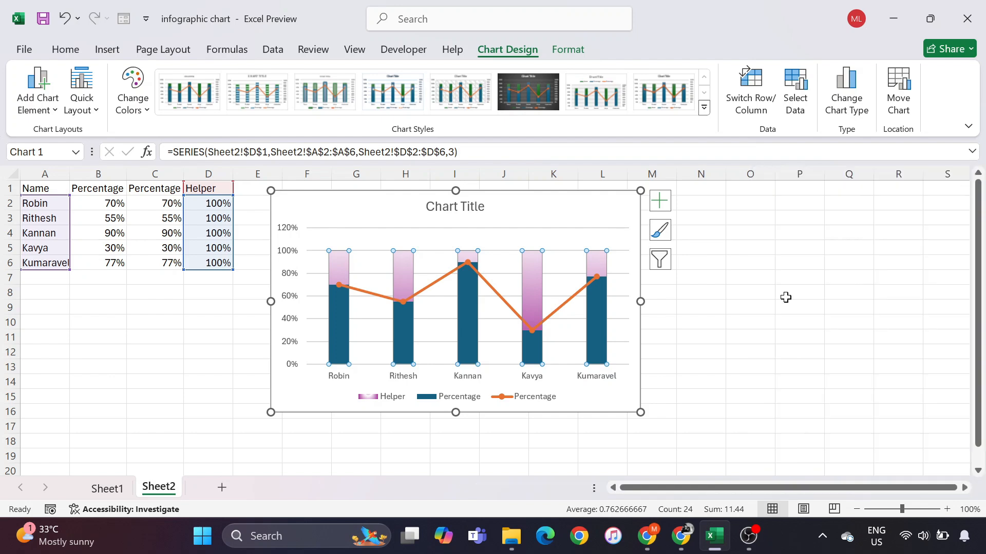
left_click(652, 368)
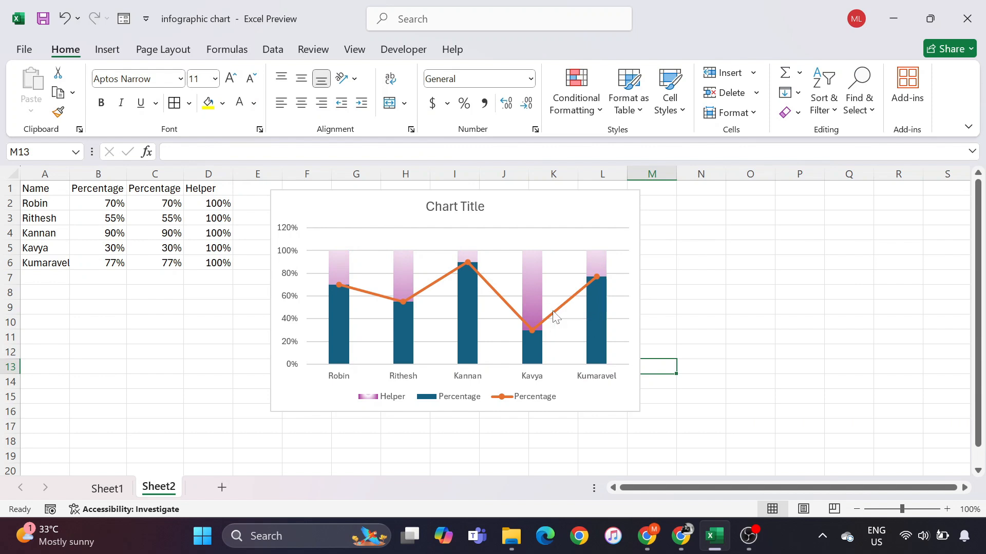
Set the Percentage line series to No line and show its marker settings
left_click(554, 315)
right_click(554, 315)
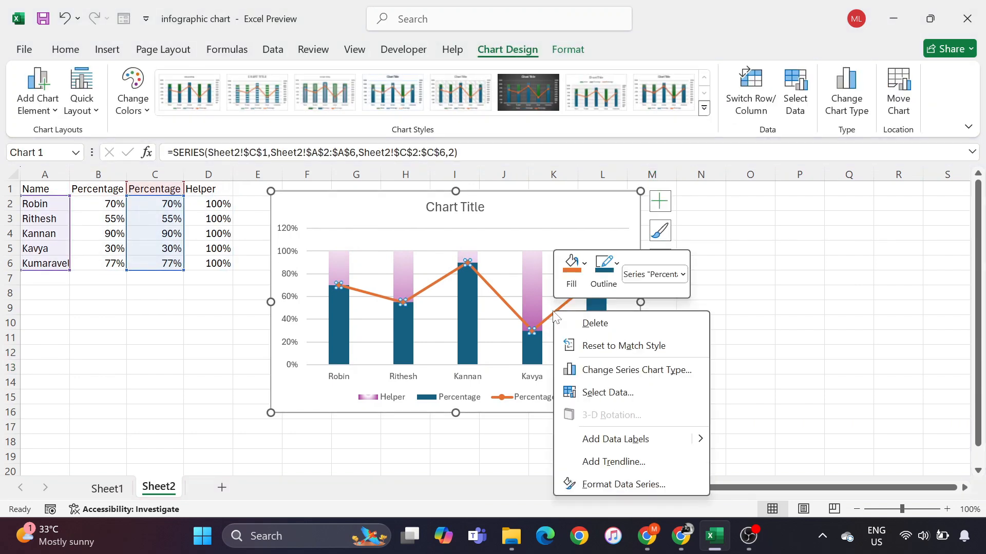
left_click(593, 487)
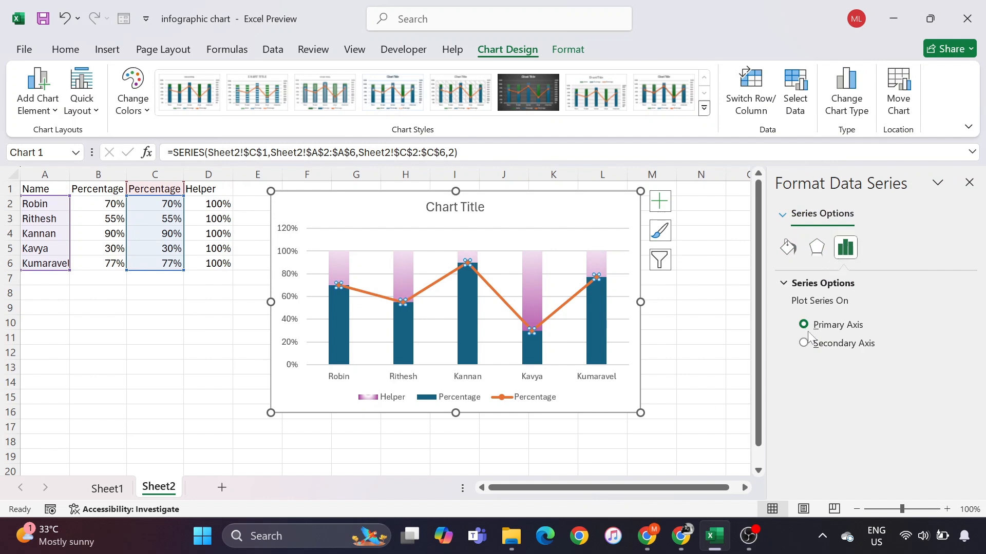
left_click(795, 248)
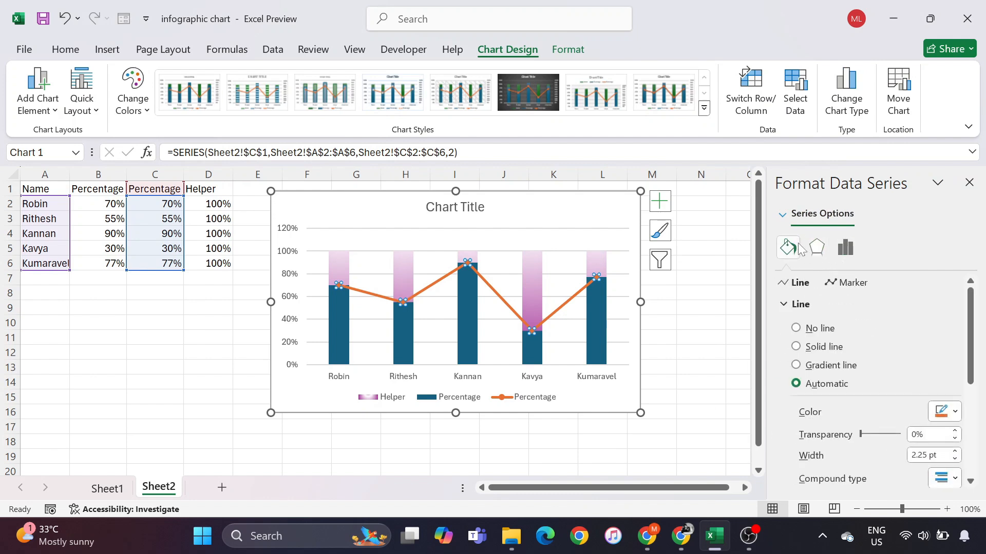
left_click(796, 330)
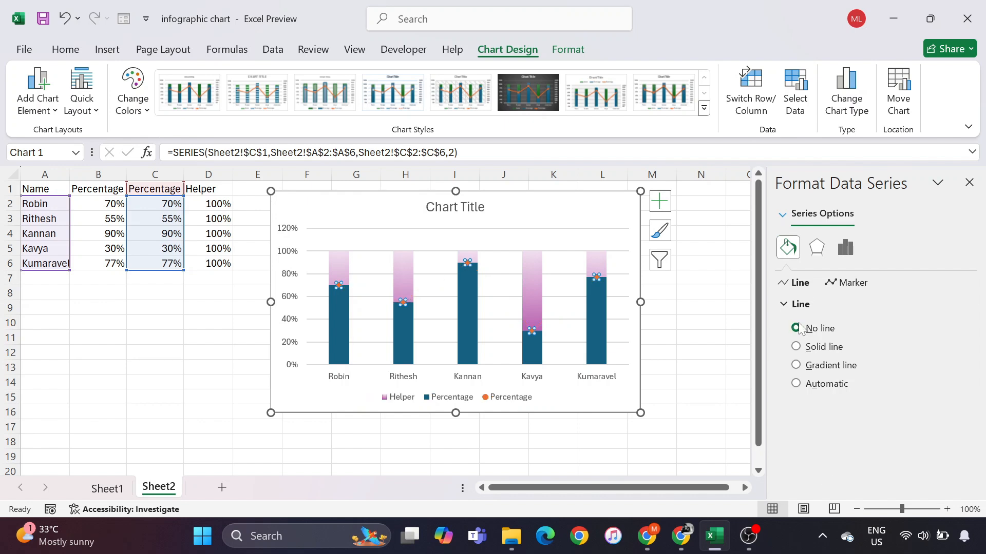
left_click(847, 284)
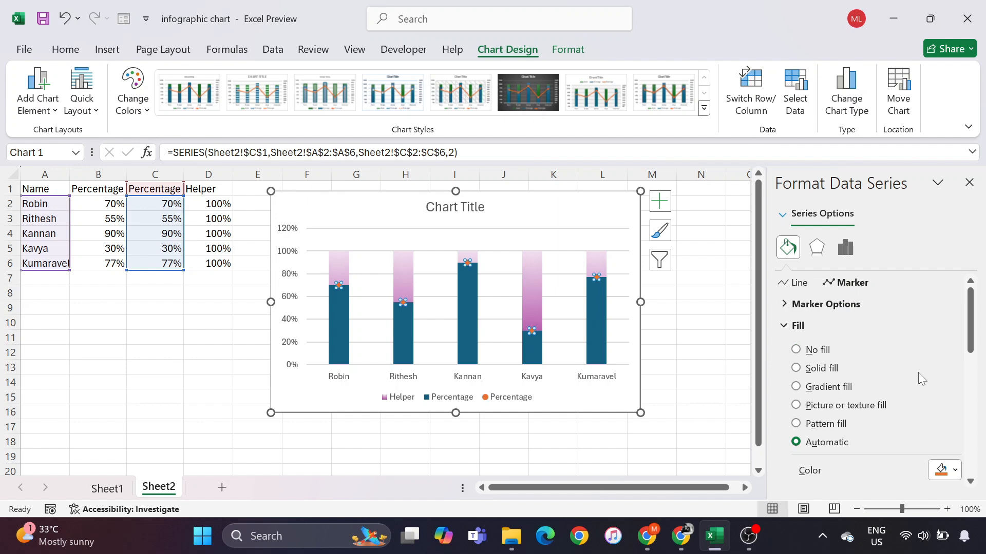
scroll(919, 374, "down", 2)
scroll(919, 379, "down", 2)
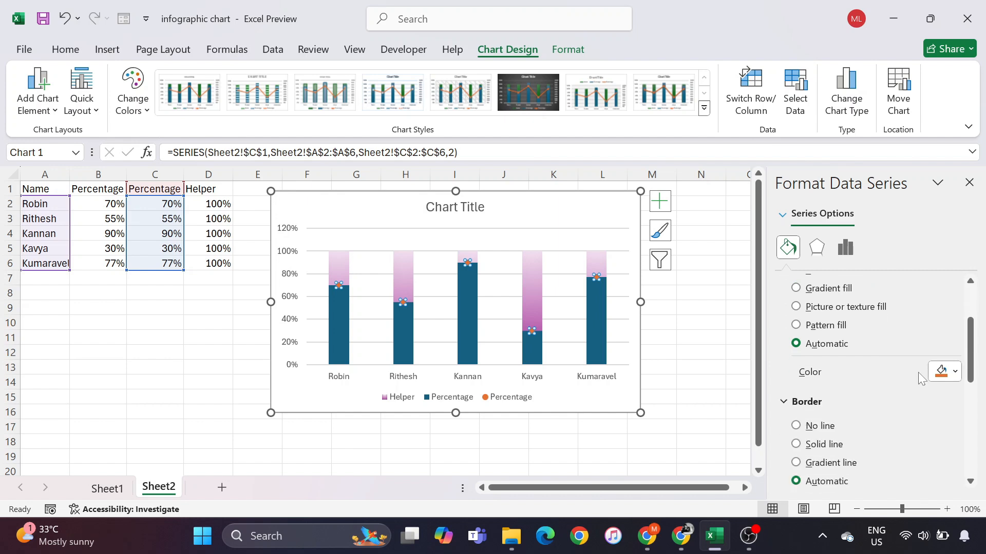
left_click(952, 375)
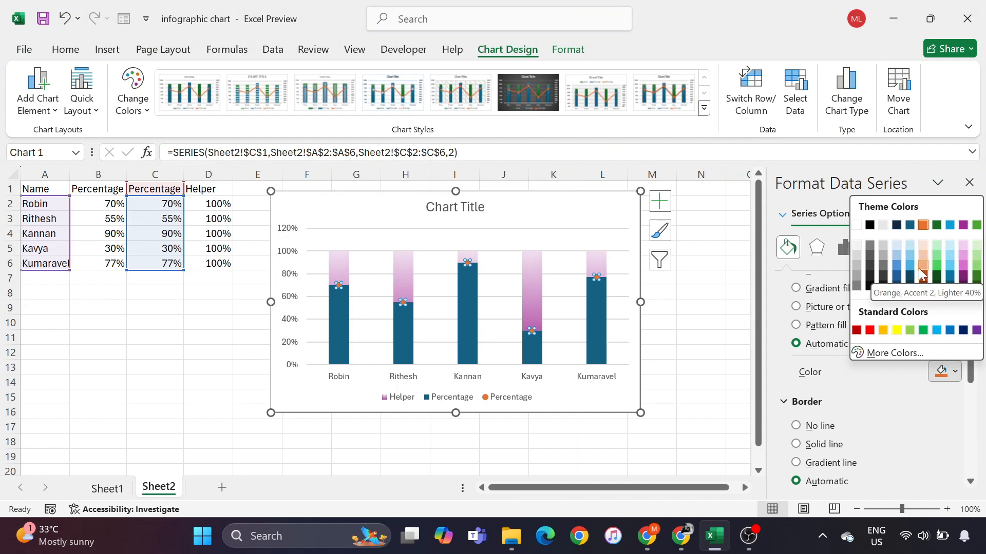
left_click(876, 418)
scroll(875, 418, "down", 4)
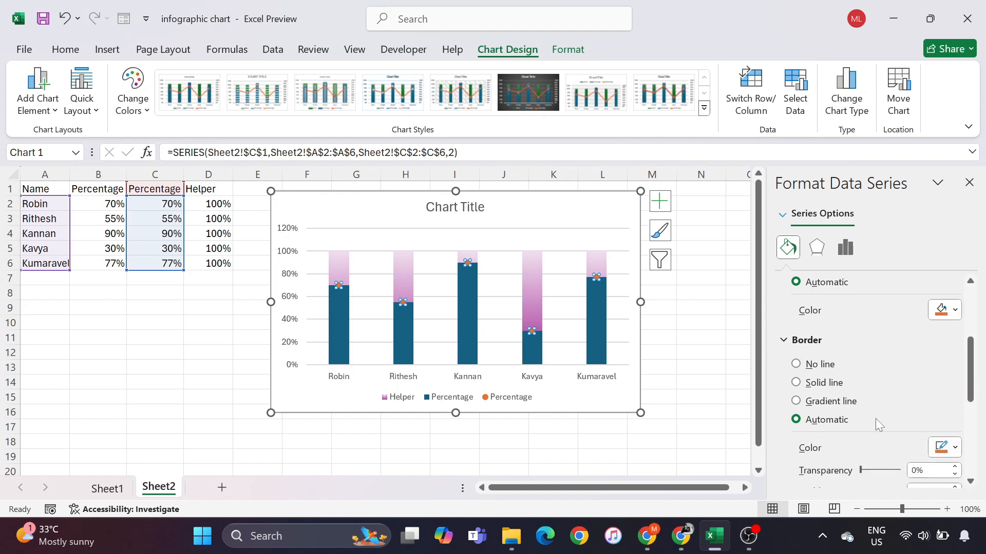
scroll(876, 418, "up", 2)
scroll(876, 419, "up", 4)
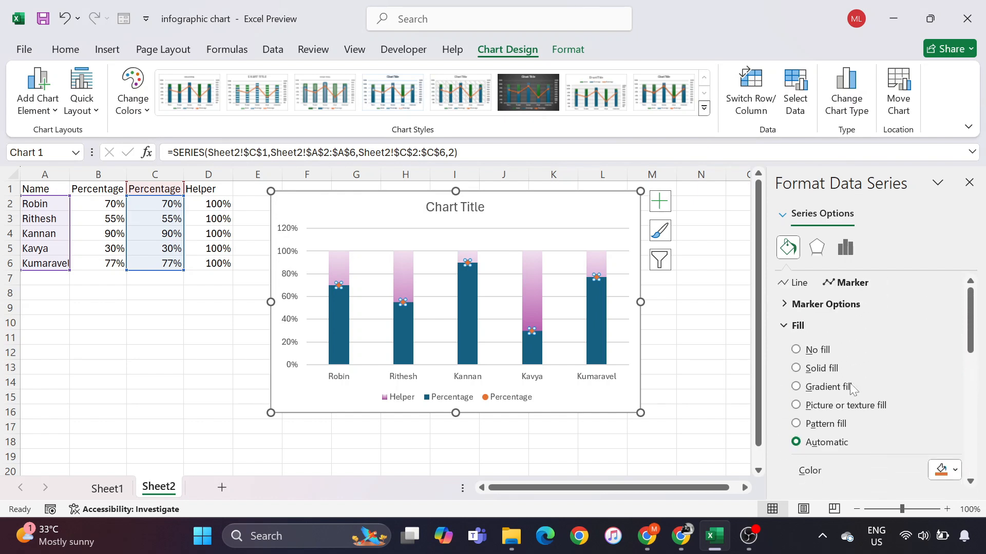
Set the Percentage line series' markers to the built-in circle with size 30 and finish formatting the series
left_click(784, 305)
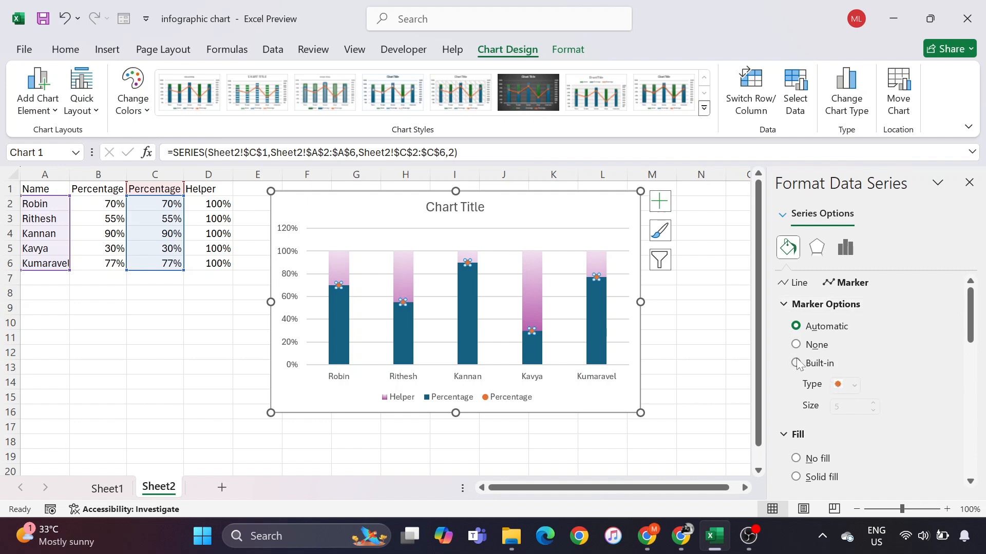
left_click(796, 363)
left_click(847, 407)
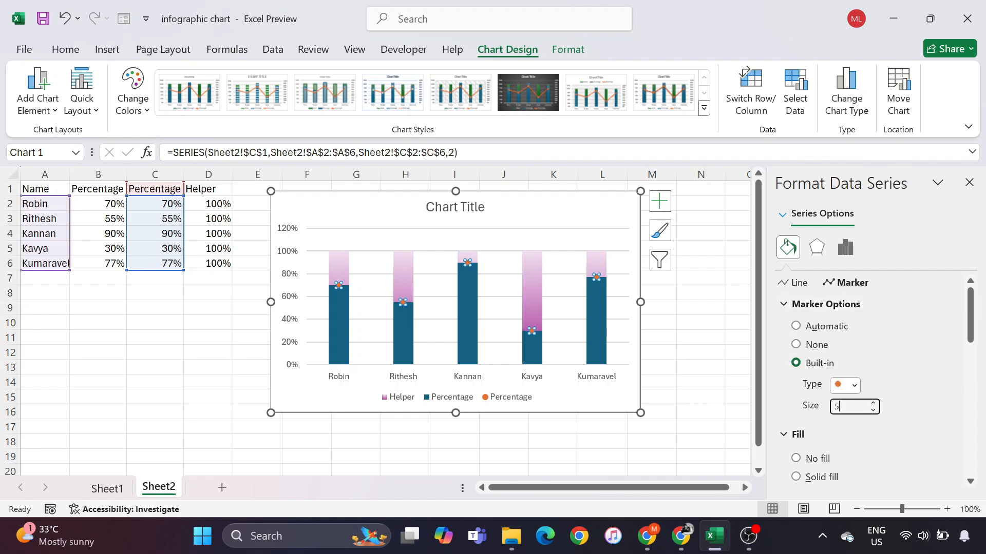
key("BackSpace")
type("30")
left_click(969, 183)
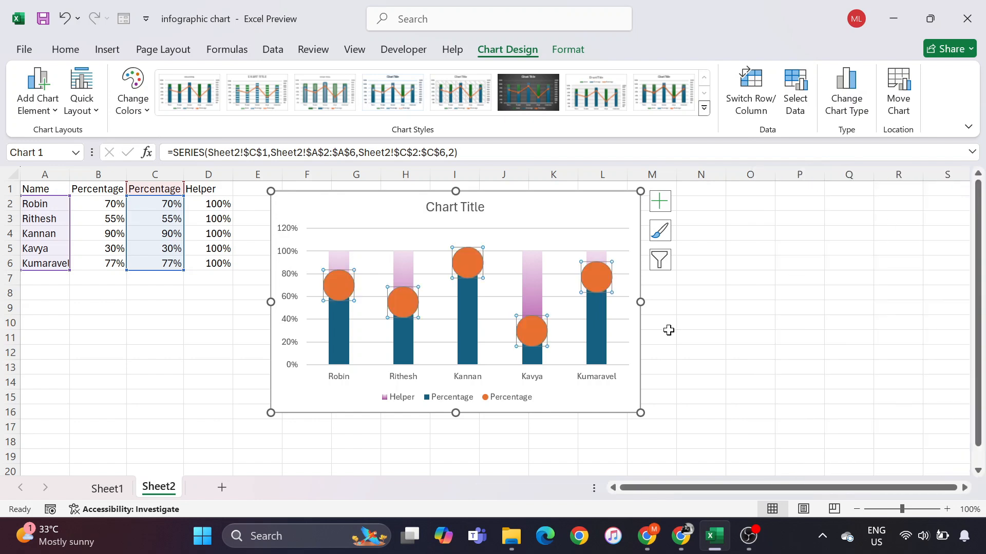
Give the Percentage column series a solid dark purple fill and finish formatting the series
mouse_move(597, 291)
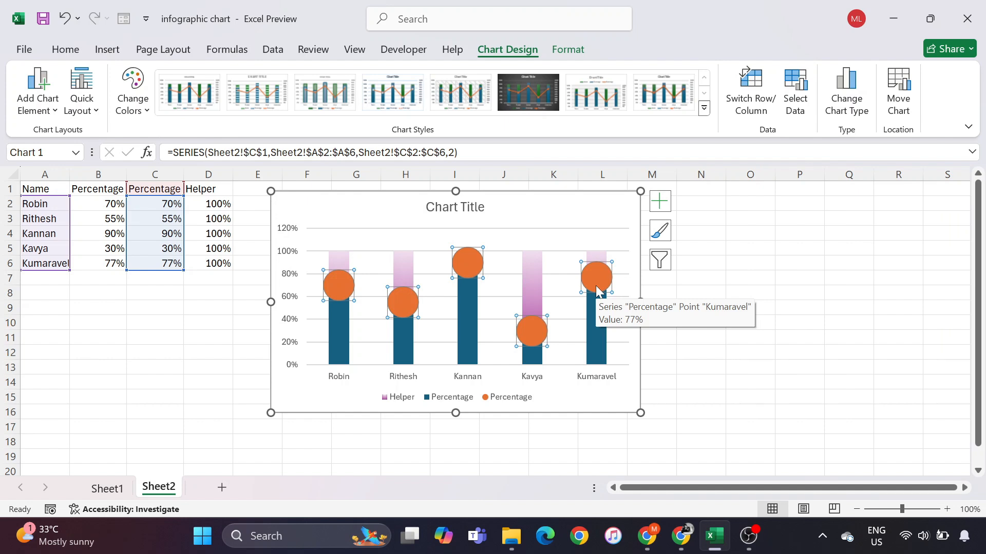
left_click(591, 316)
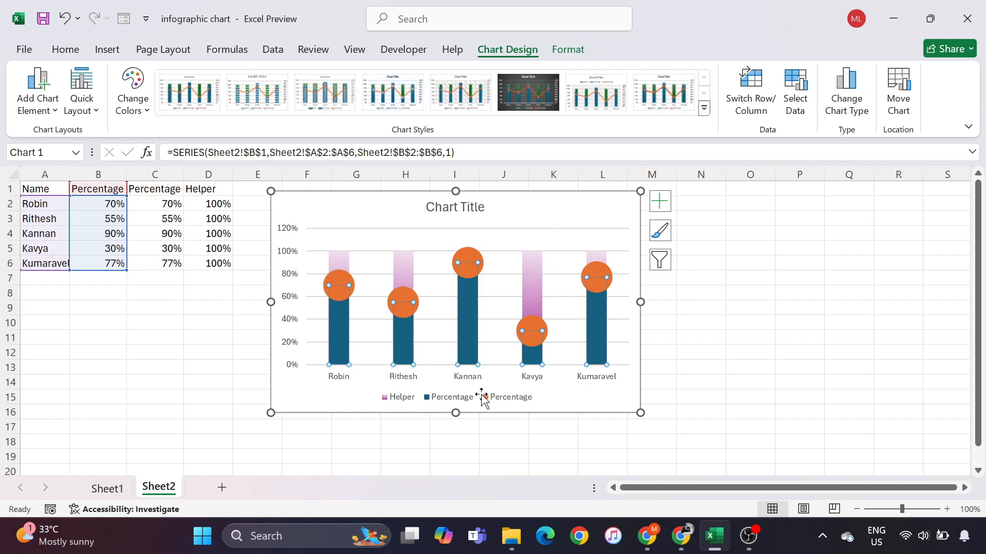
right_click(606, 313)
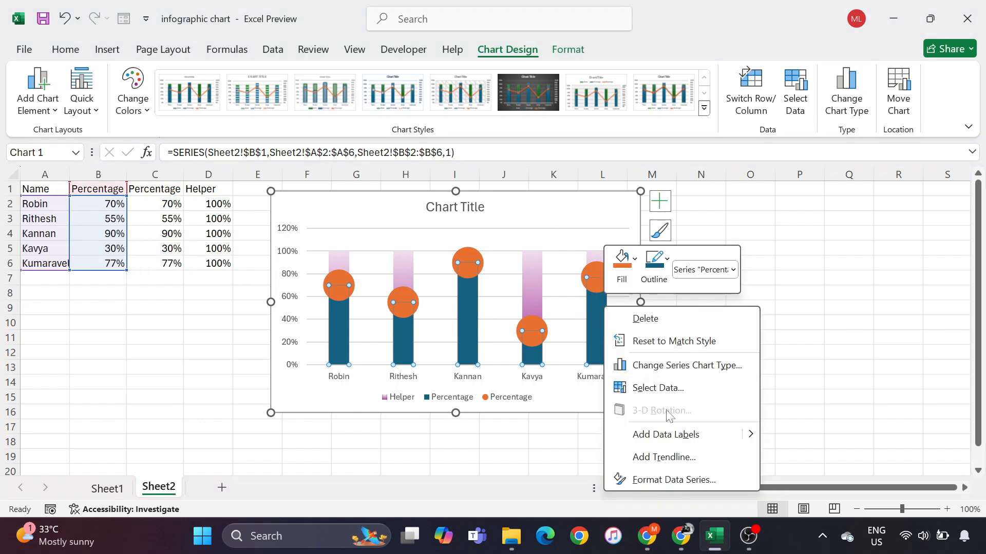
left_click(663, 480)
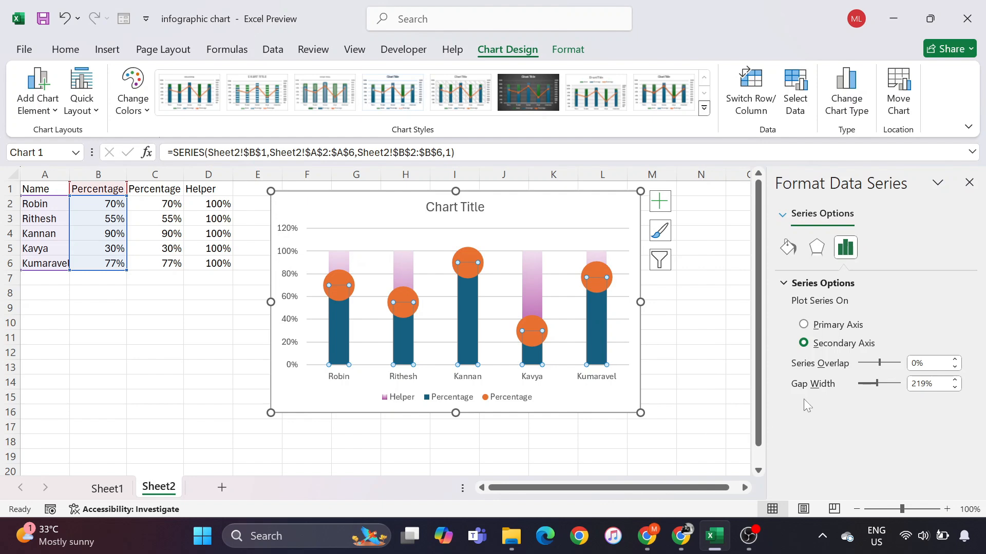
left_click(786, 255)
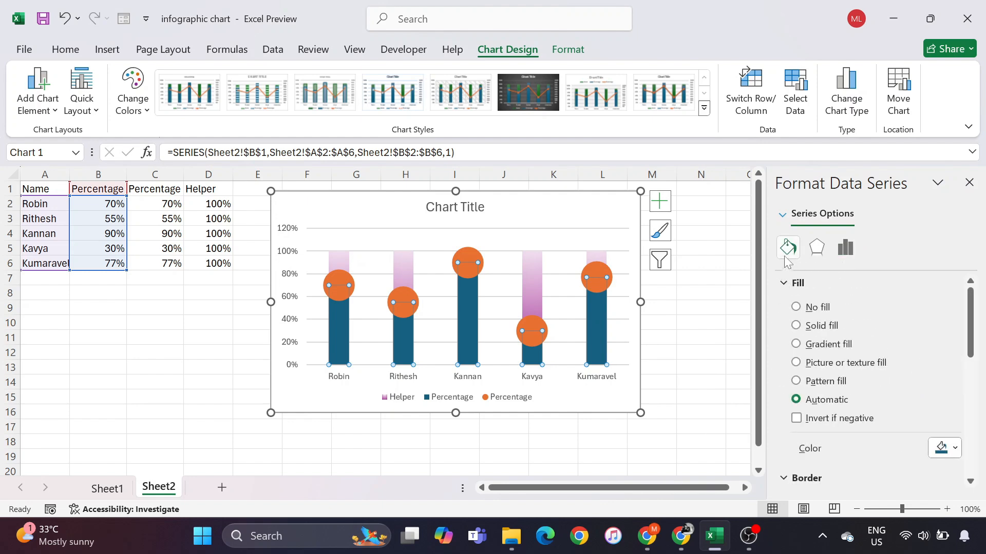
left_click(796, 326)
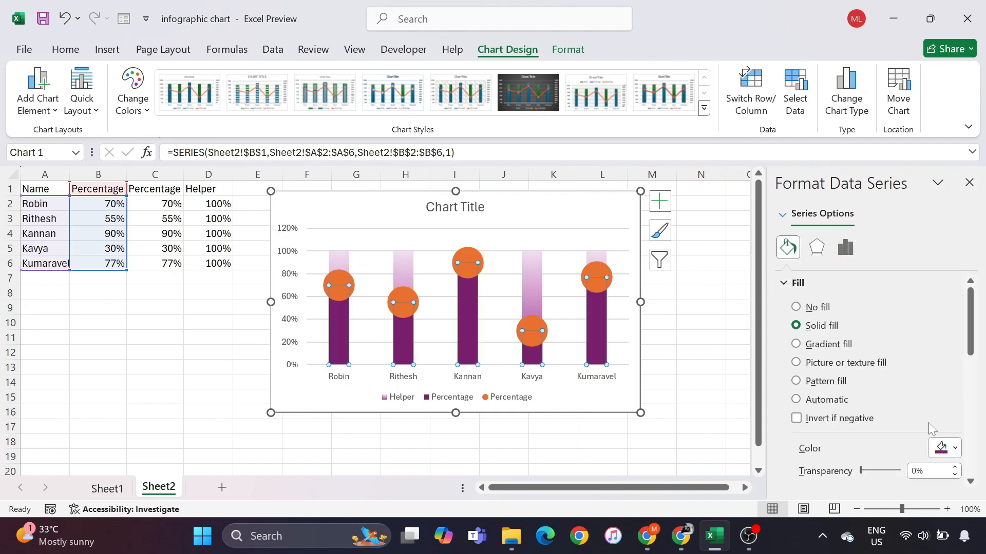
left_click(942, 448)
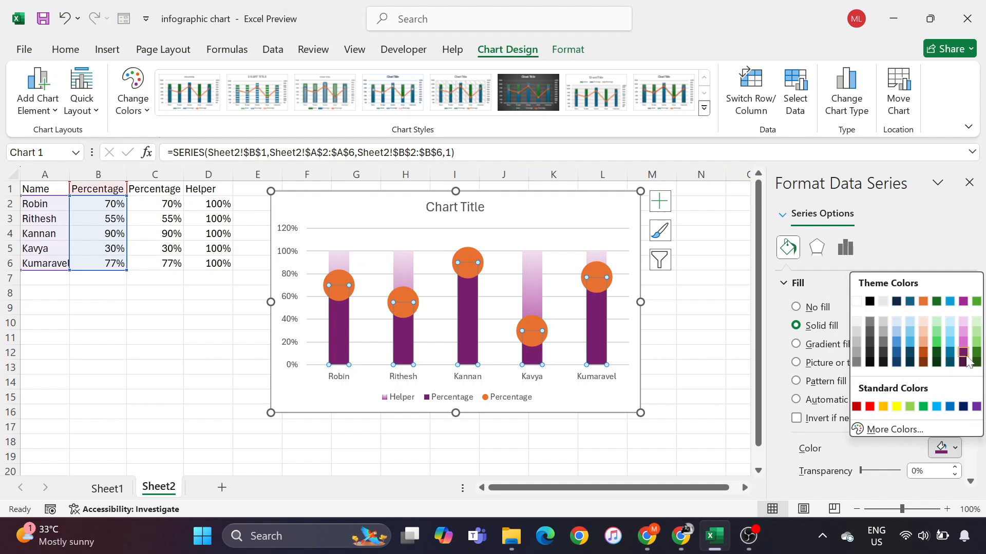
left_click(966, 357)
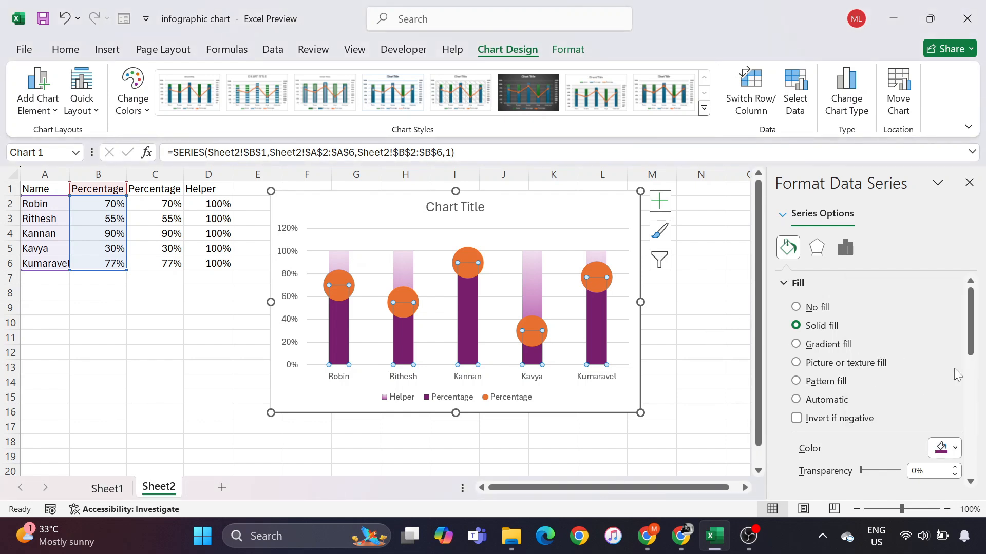
left_click(968, 182)
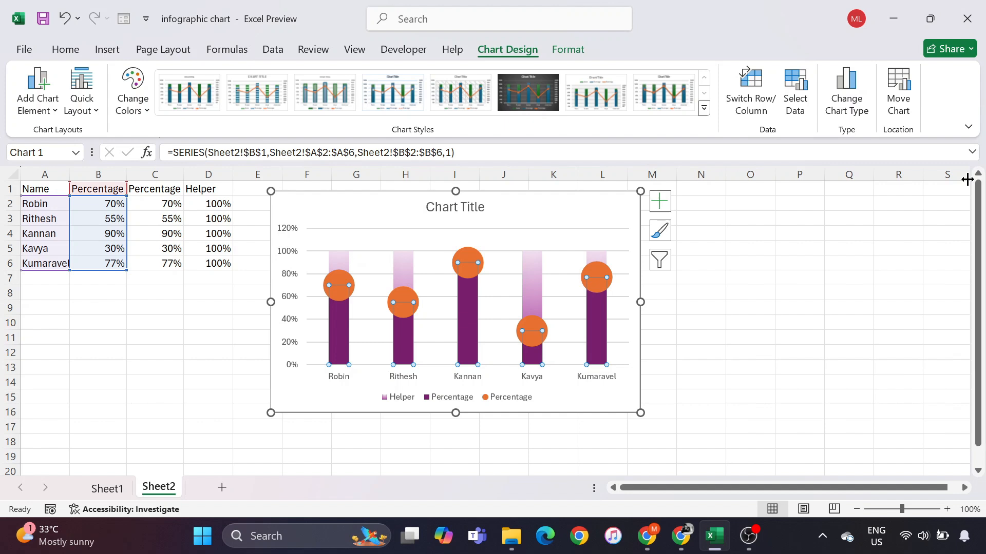
left_click(694, 307)
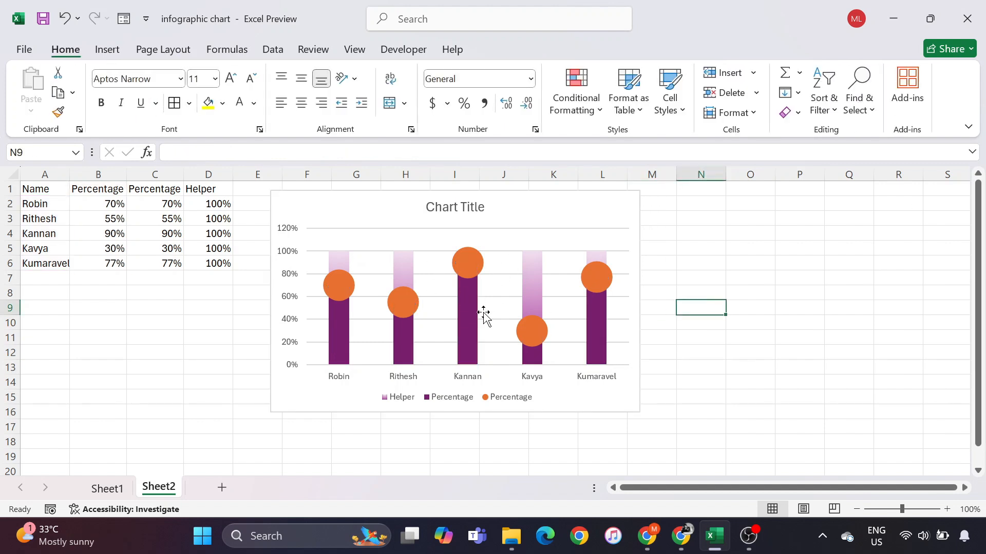
Set the percentage in cell B3 to 60% to test how the chart updates
left_click(93, 218)
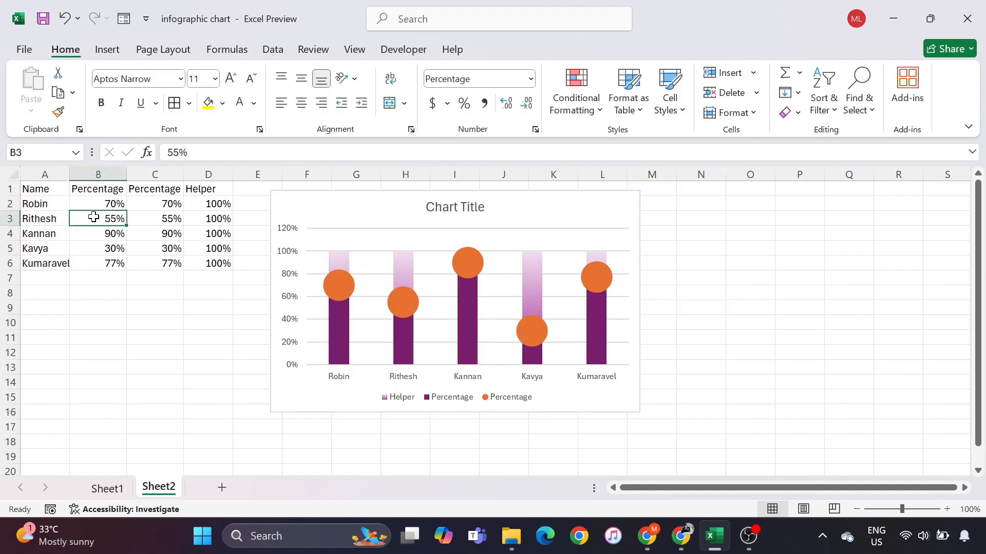
type("60")
key("Return")
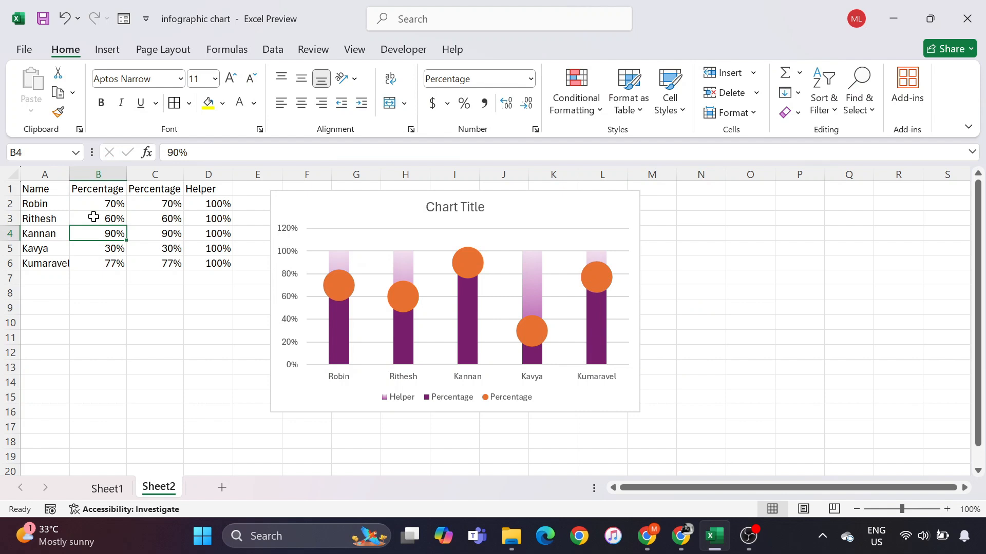
Add data labels to the Percentage series shown as orange circle markers
left_click(602, 286)
right_click(602, 287)
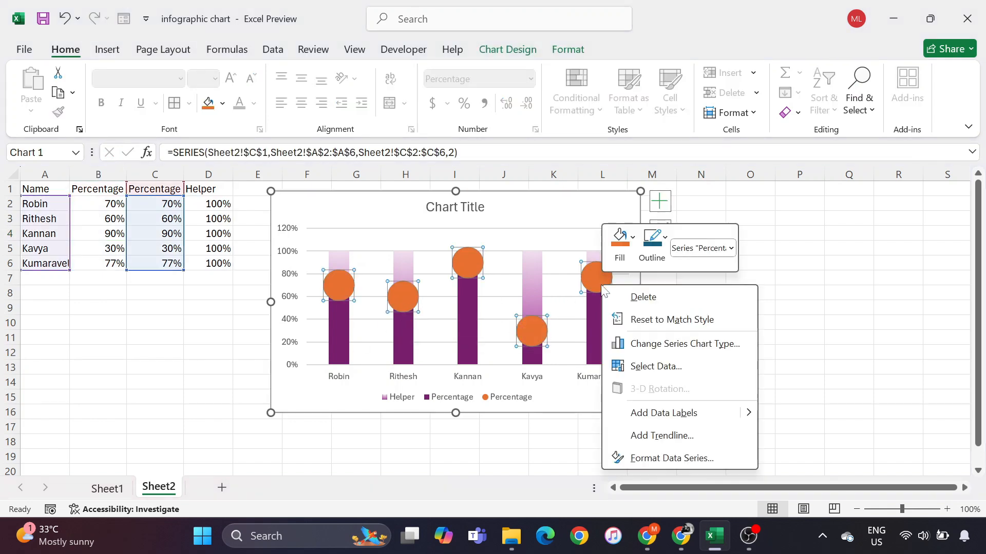
mouse_move(751, 417)
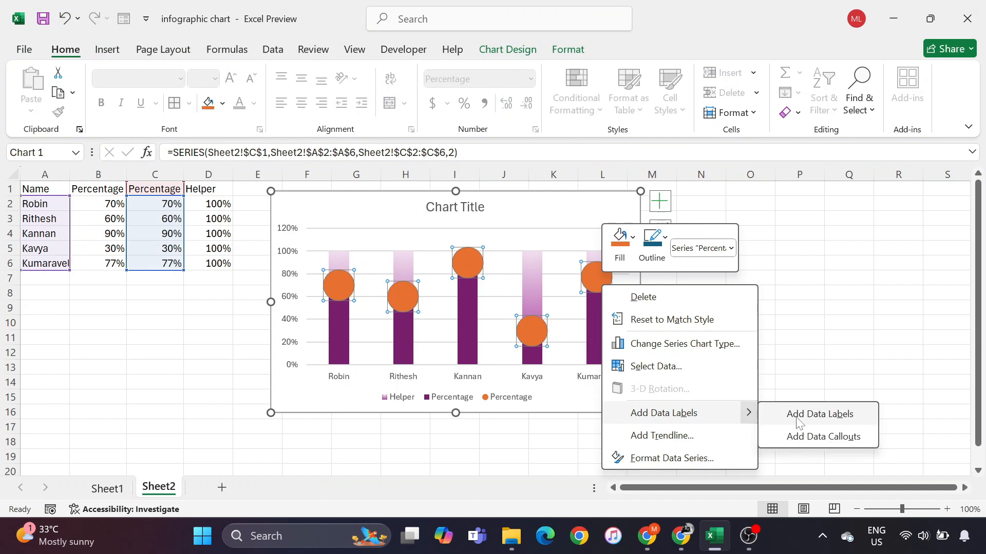
left_click(813, 420)
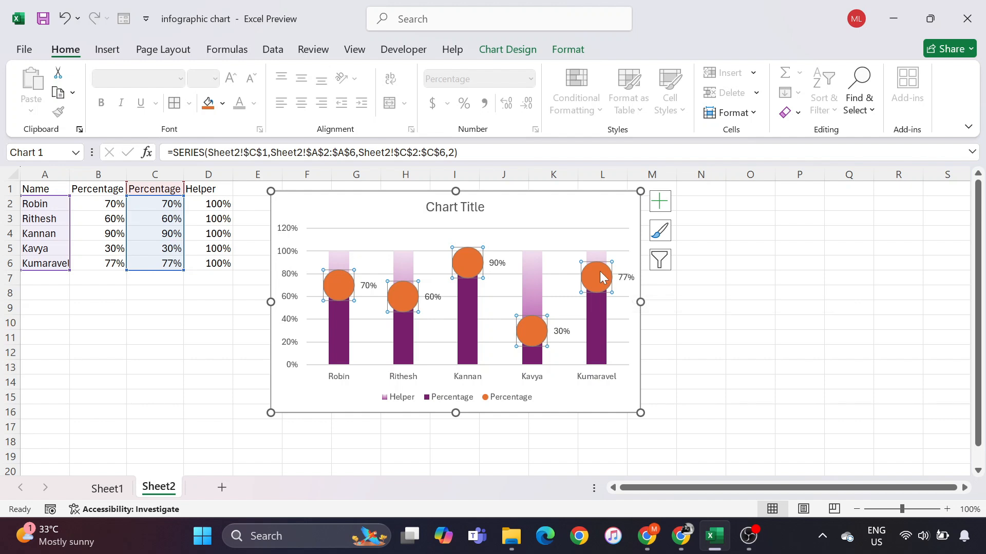
Set the circle markers' data label position to Center and finish formatting the labels
right_click(603, 277)
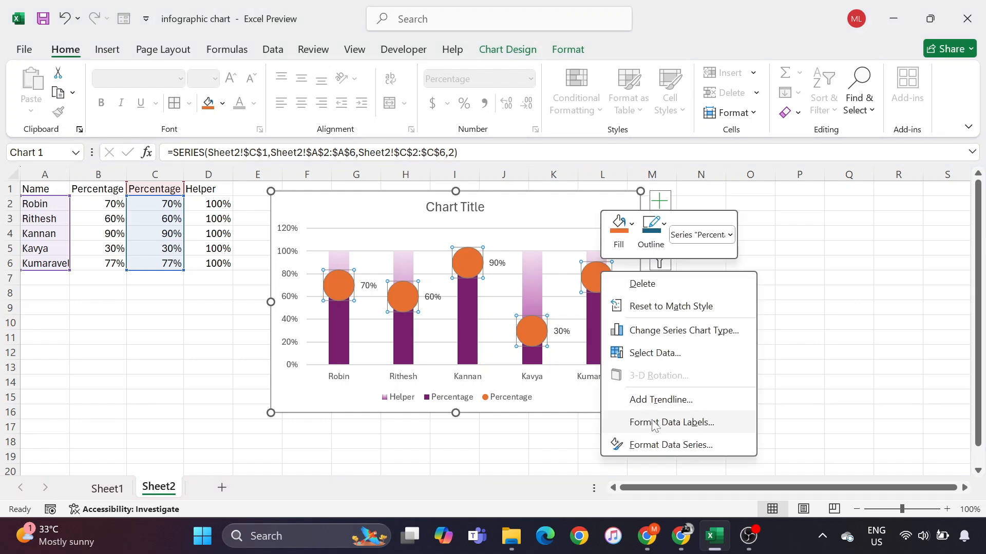
left_click(674, 432)
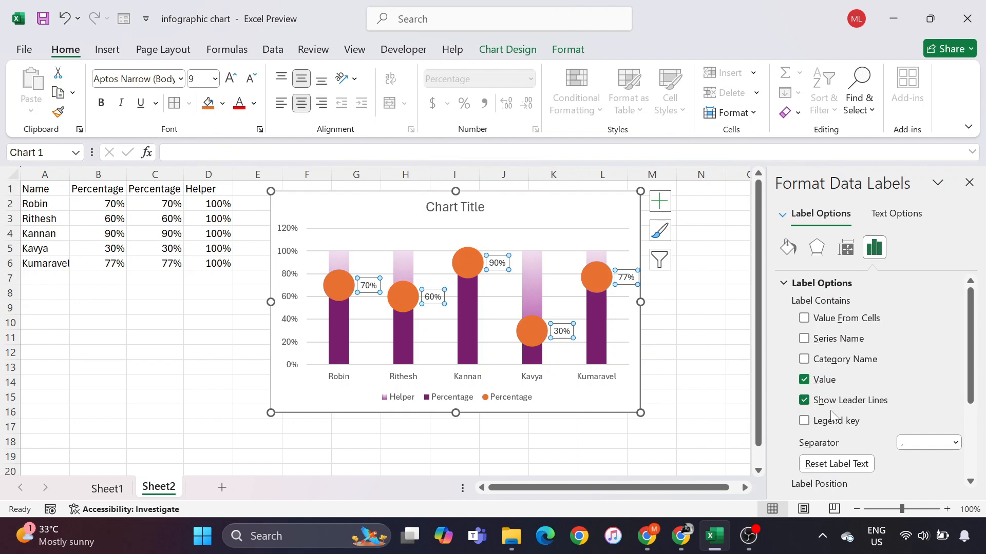
scroll(834, 416, "down", 1)
scroll(833, 415, "down", 1)
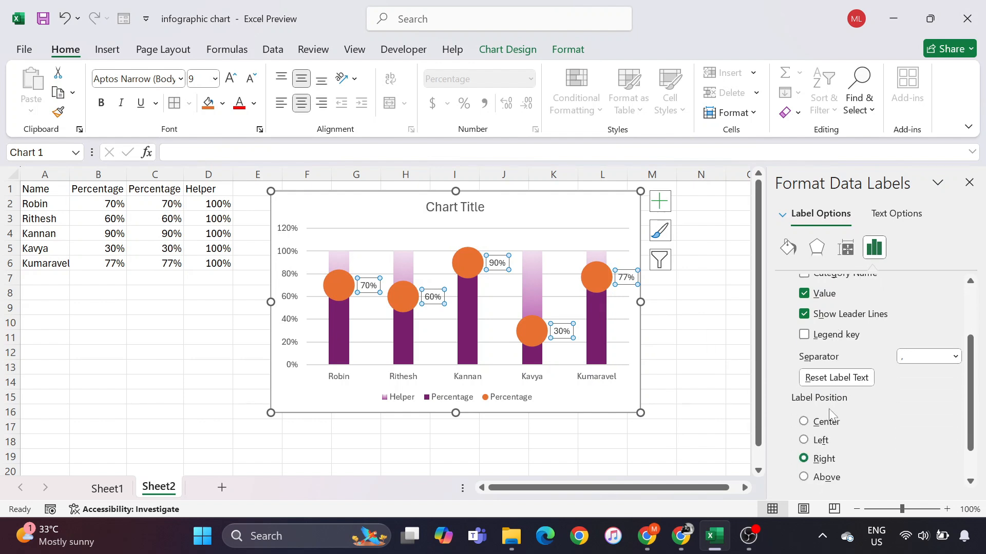
left_click(804, 421)
scroll(909, 451, "down", 1)
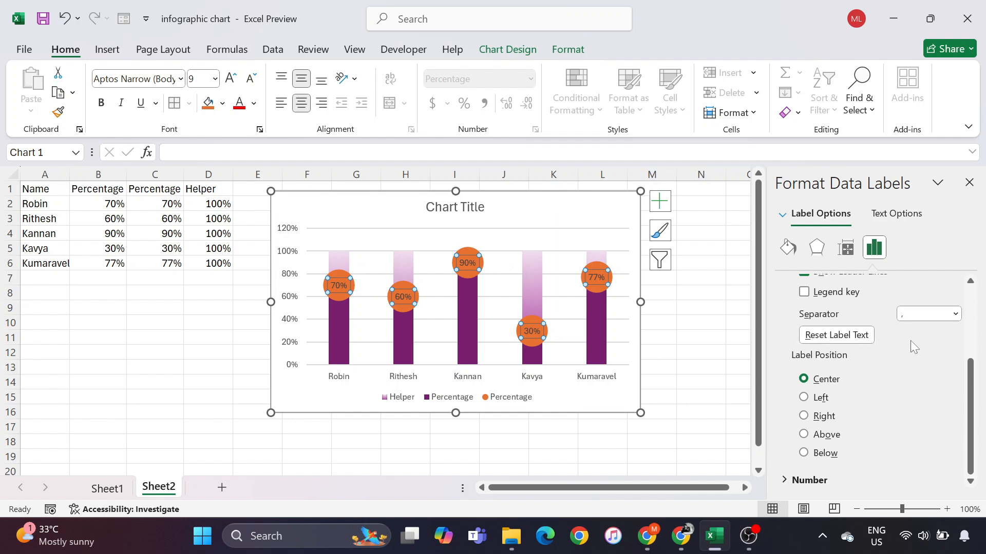
scroll(909, 343, "up", 1)
scroll(909, 343, "up", 1)
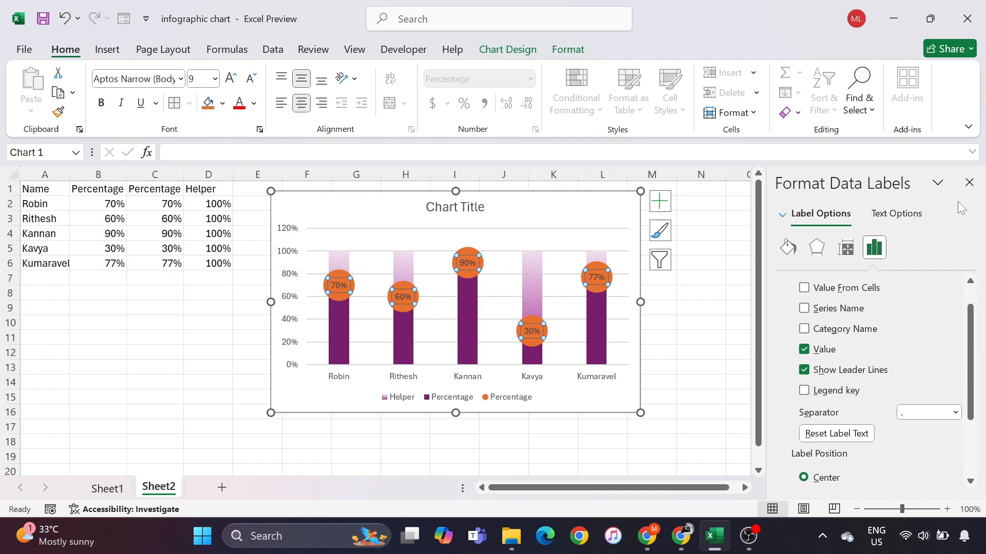
left_click(970, 183)
left_click(694, 289)
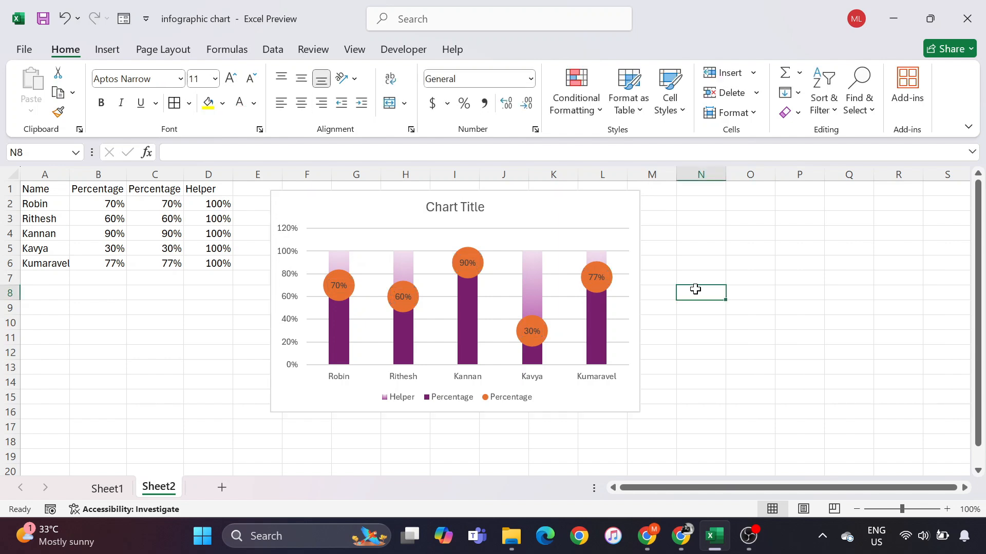
Remove the gridlines, chart title and legend from the chart
left_click(625, 200)
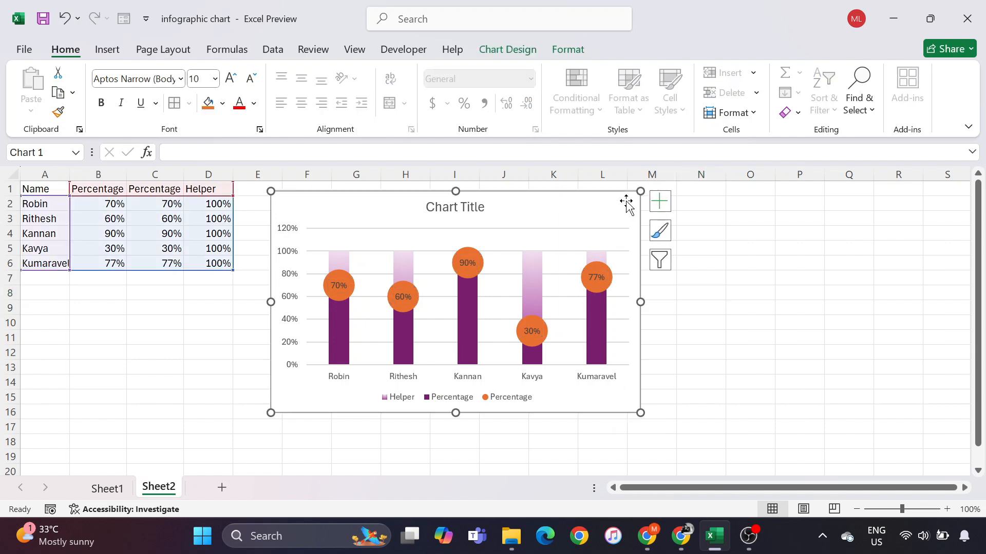
left_click(664, 205)
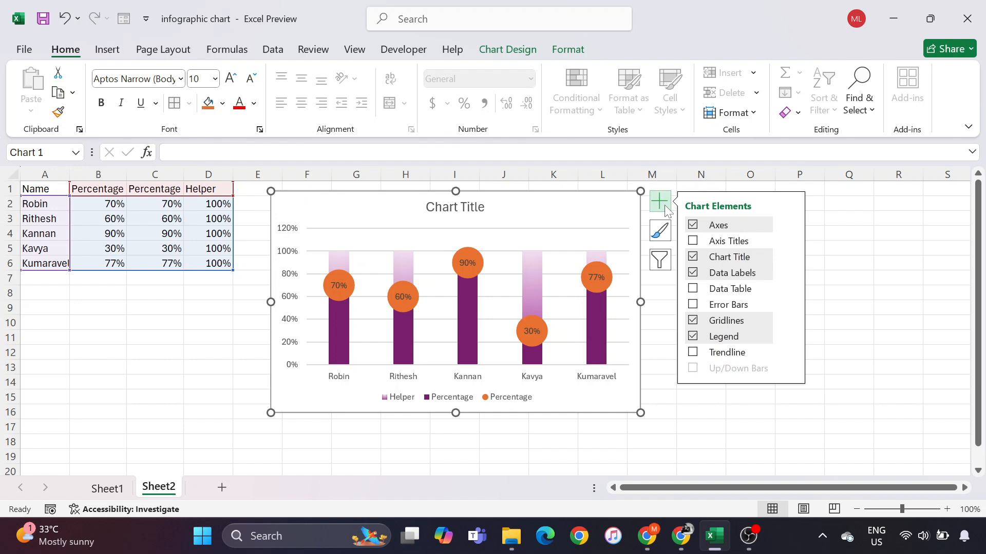
left_click(694, 321)
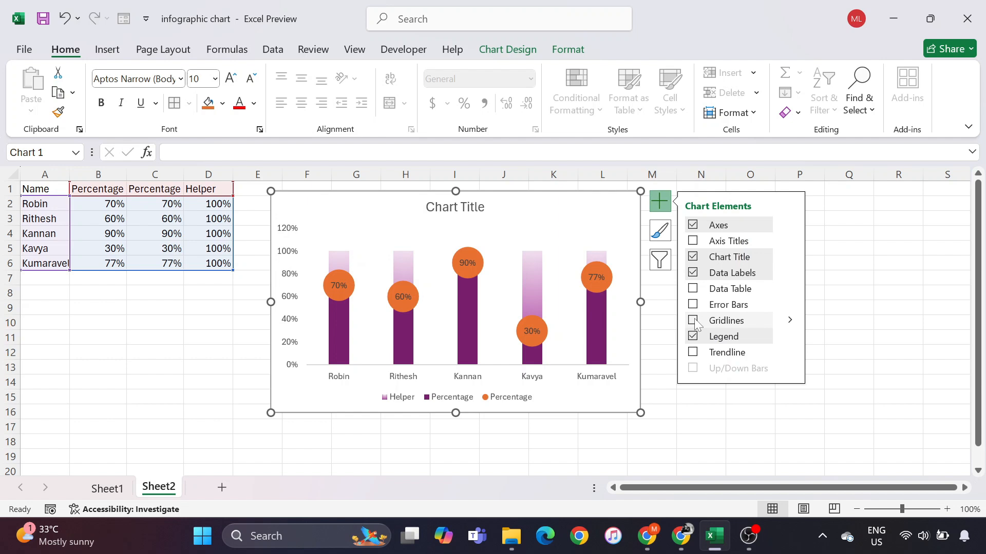
left_click(694, 257)
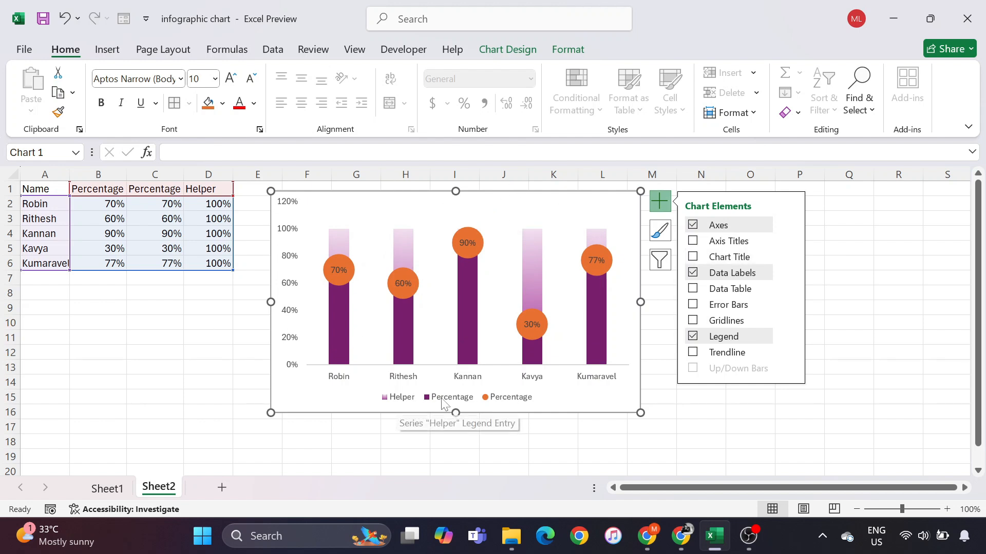
left_click(692, 337)
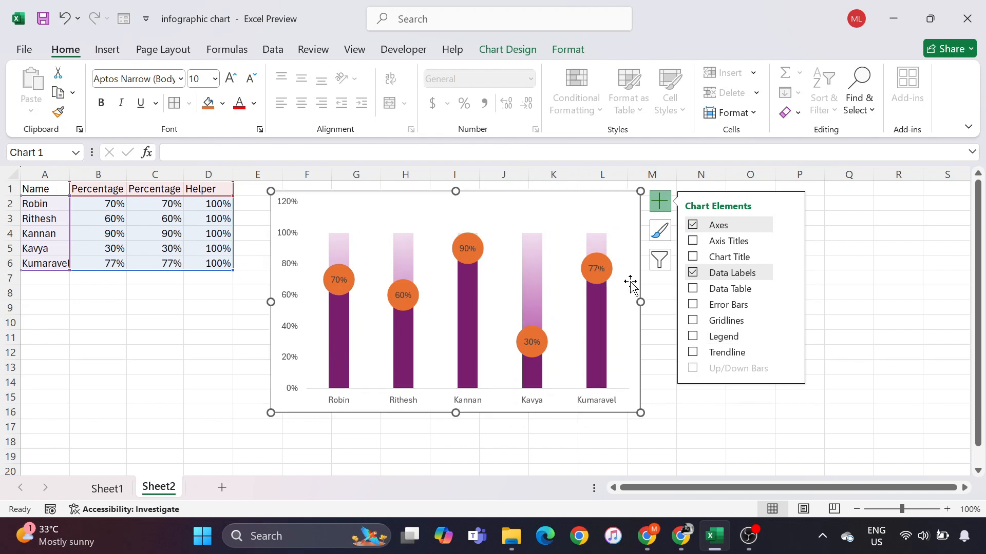
left_click(872, 276)
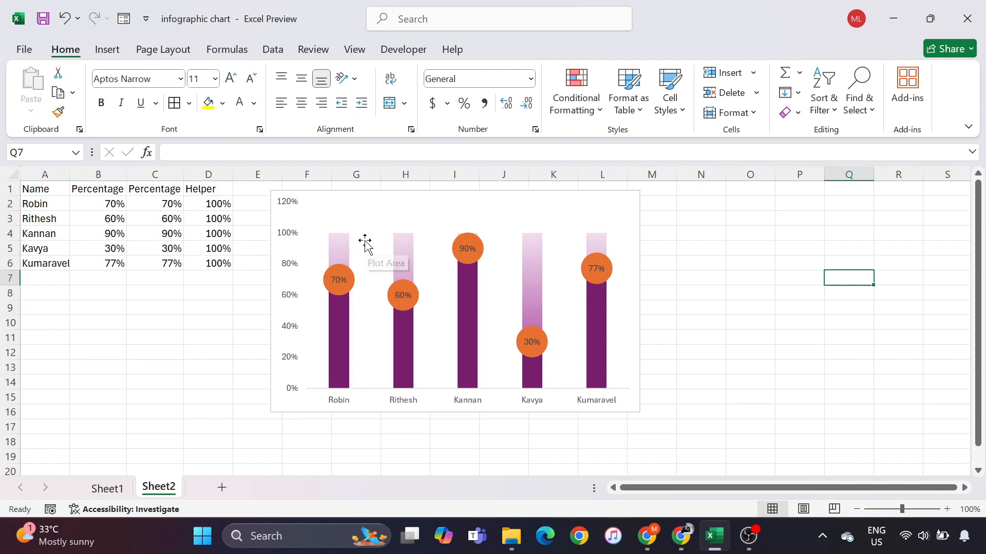
Hide the worksheet gridlines on Sheet2
left_click(353, 54)
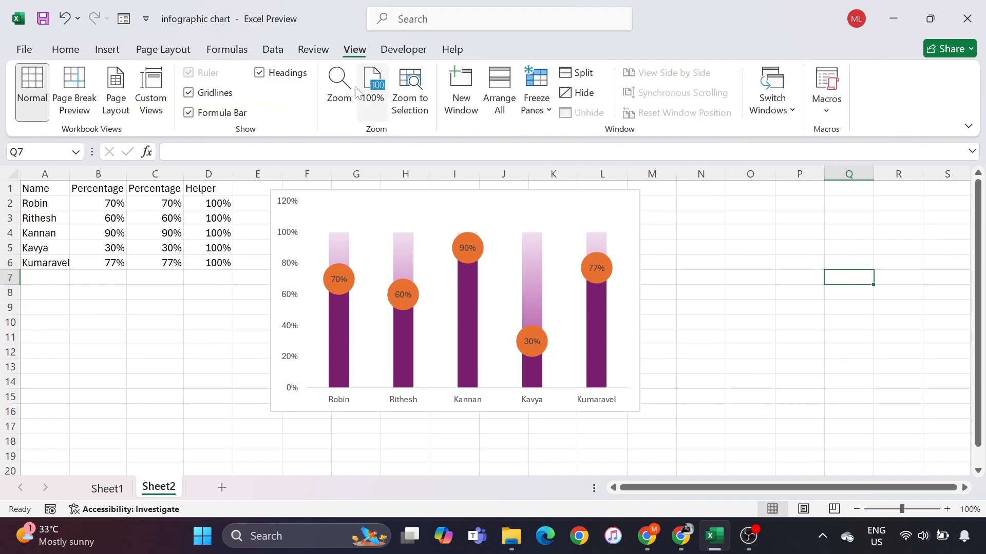
left_click(192, 98)
left_click(161, 352)
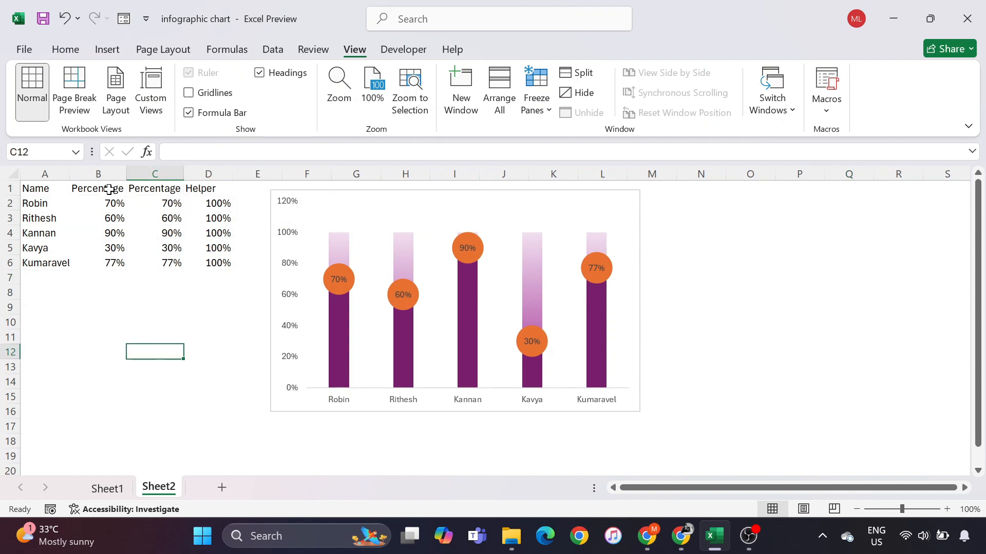
Apply all borders to the Name and Percentage table in A1:B6
left_click_drag(37, 191, 201, 268)
left_click(60, 51)
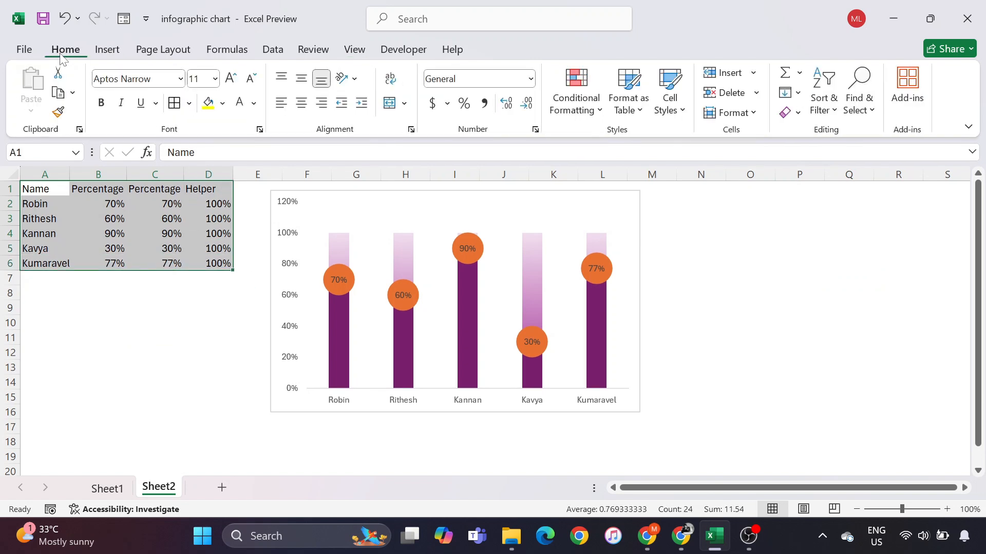
left_click_drag(46, 189, 112, 260)
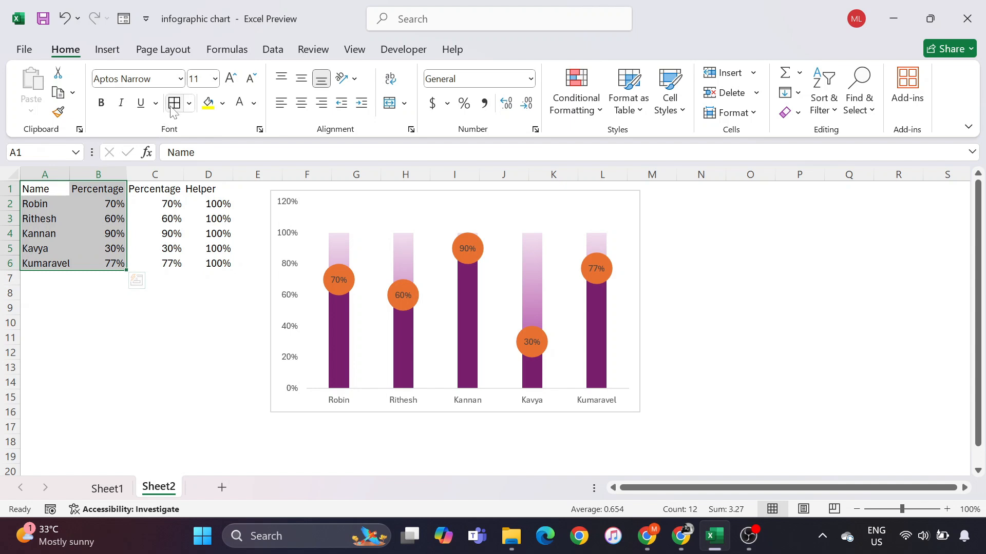
left_click(174, 103)
Hide the duplicate Percentage and Helper data in C1:D7 by making its font white
left_click_drag(154, 190, 215, 278)
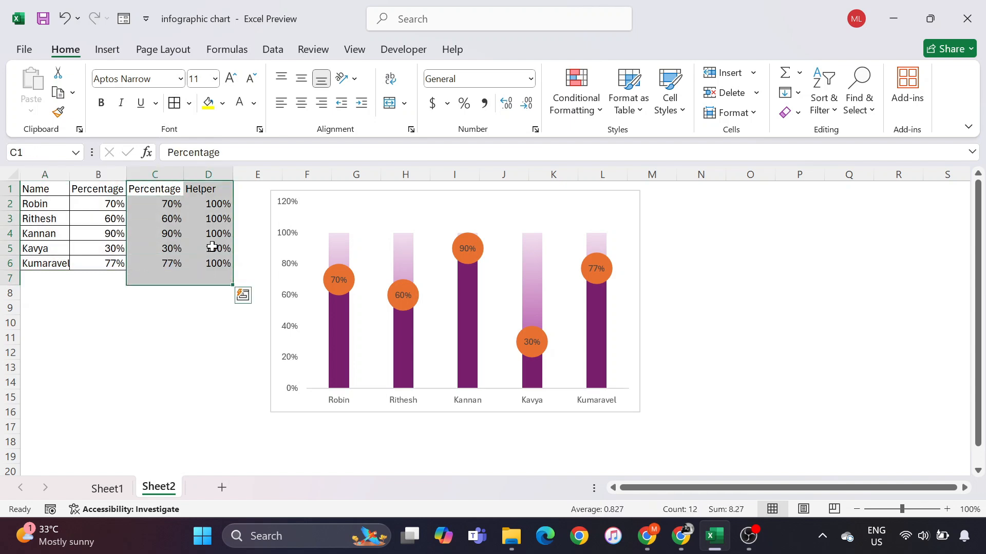
left_click(239, 102)
left_click(113, 318)
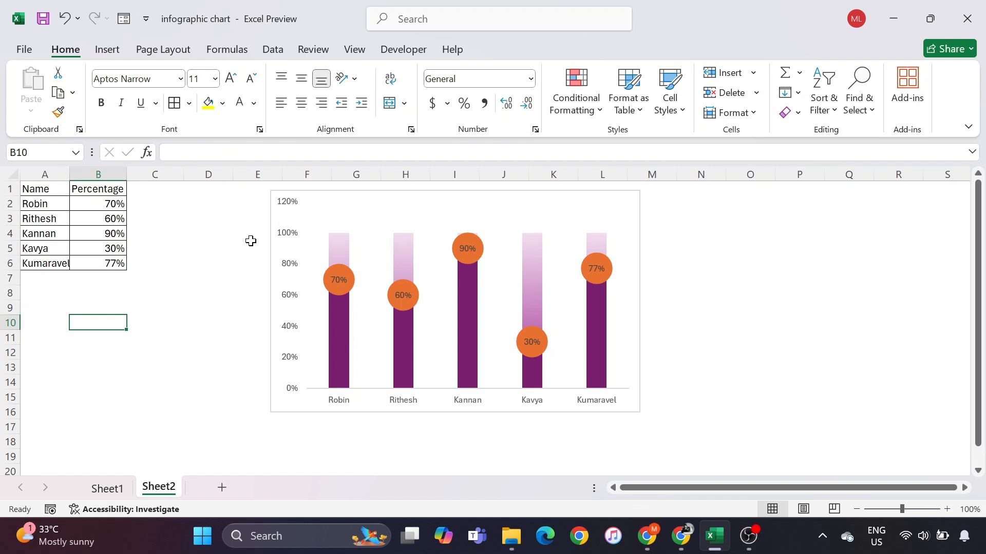
Change the source percentages to 100% in cell B3 and 55% in cell B5 to test the chart
left_click(92, 204)
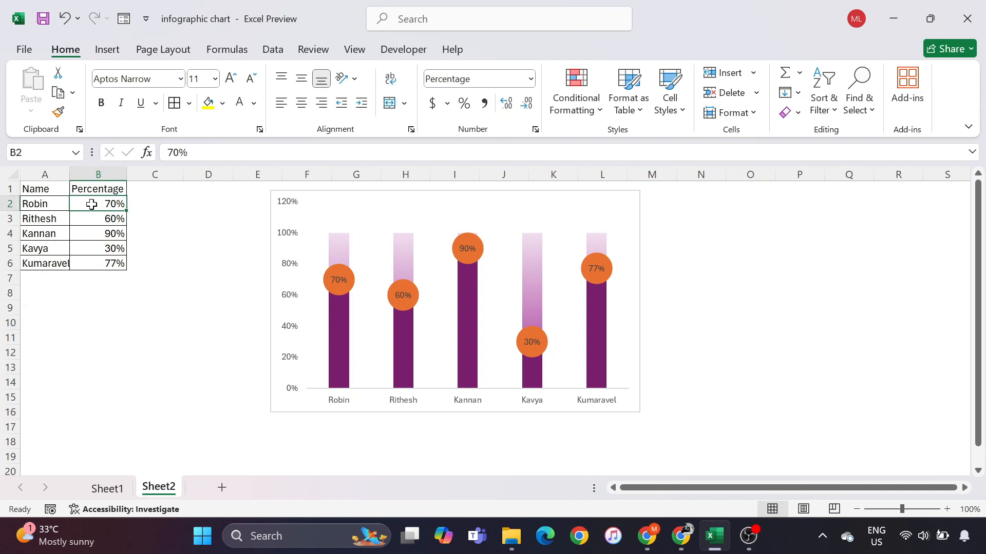
left_click(150, 203)
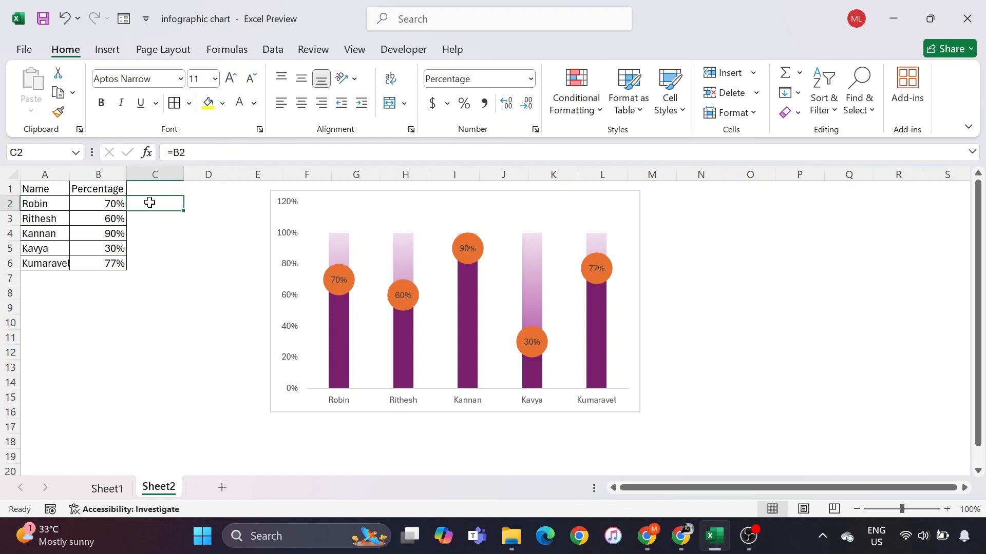
left_click(117, 204)
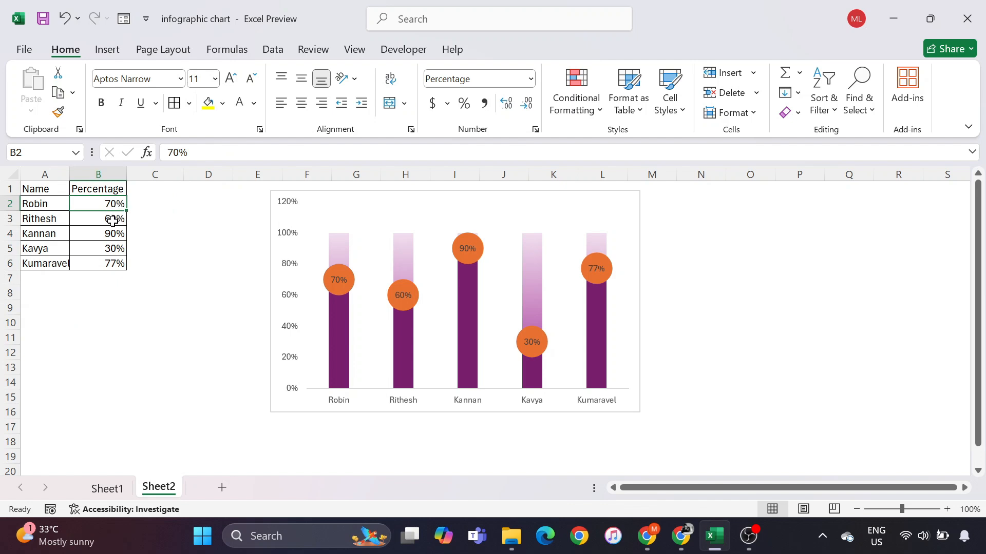
left_click(114, 218)
type("100")
key("Return")
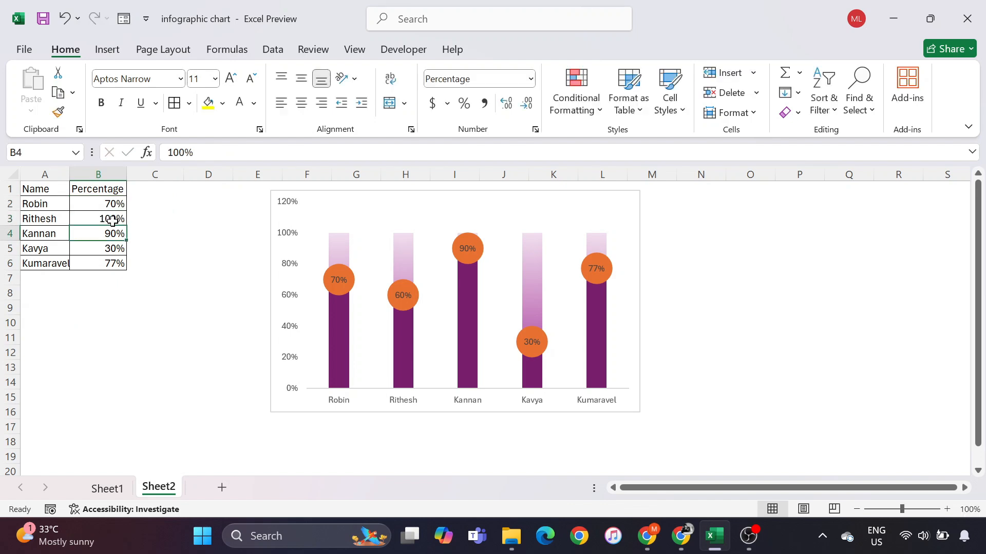
left_click(106, 248)
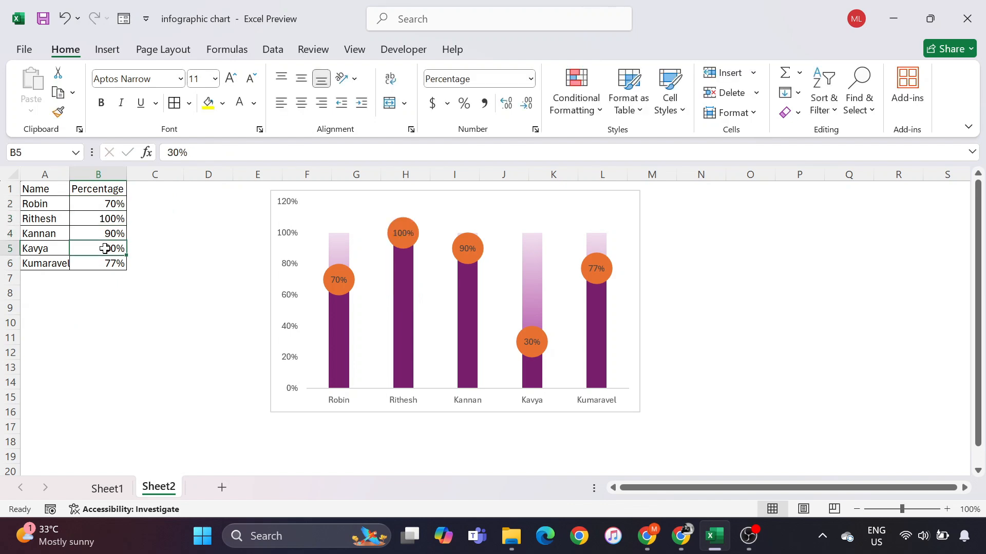
type("55")
key("Return")
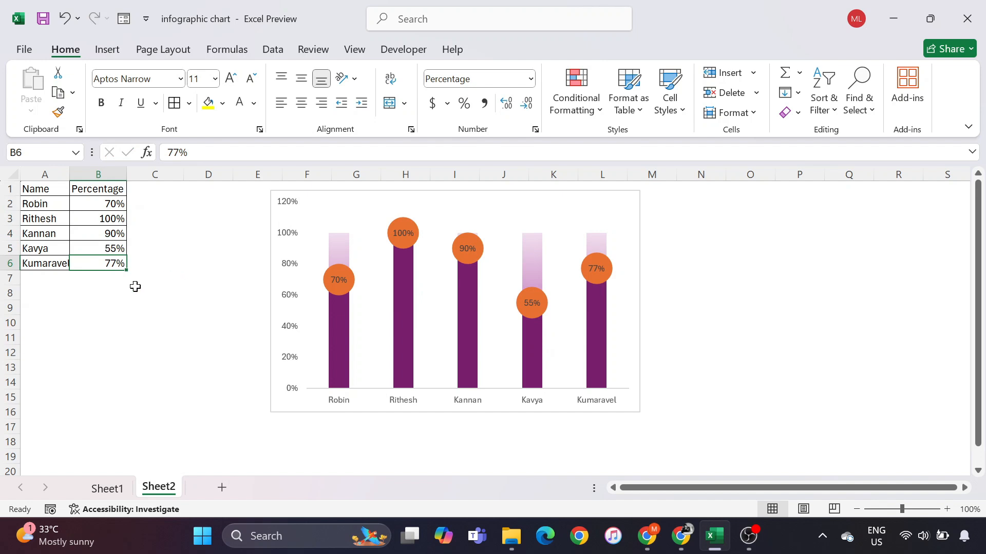
left_click(108, 336)
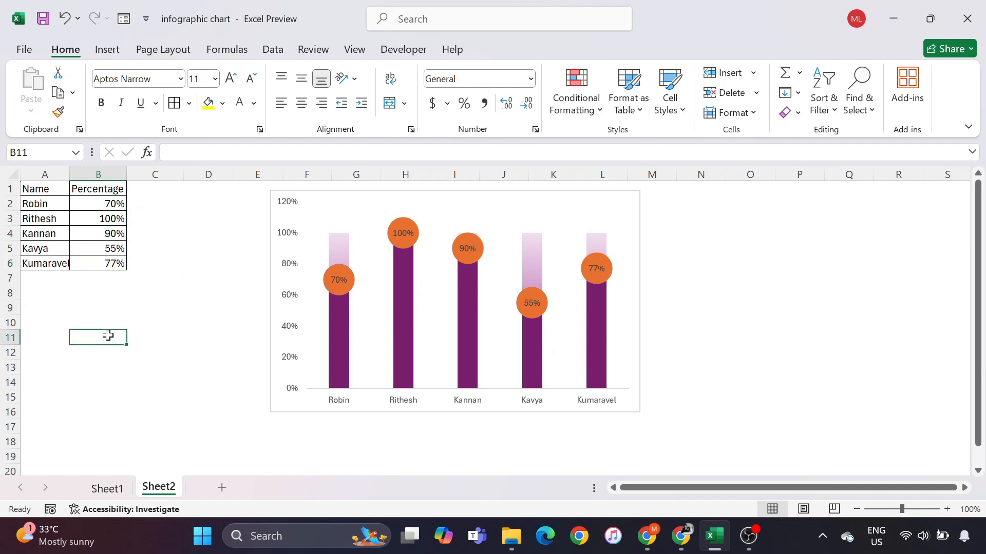